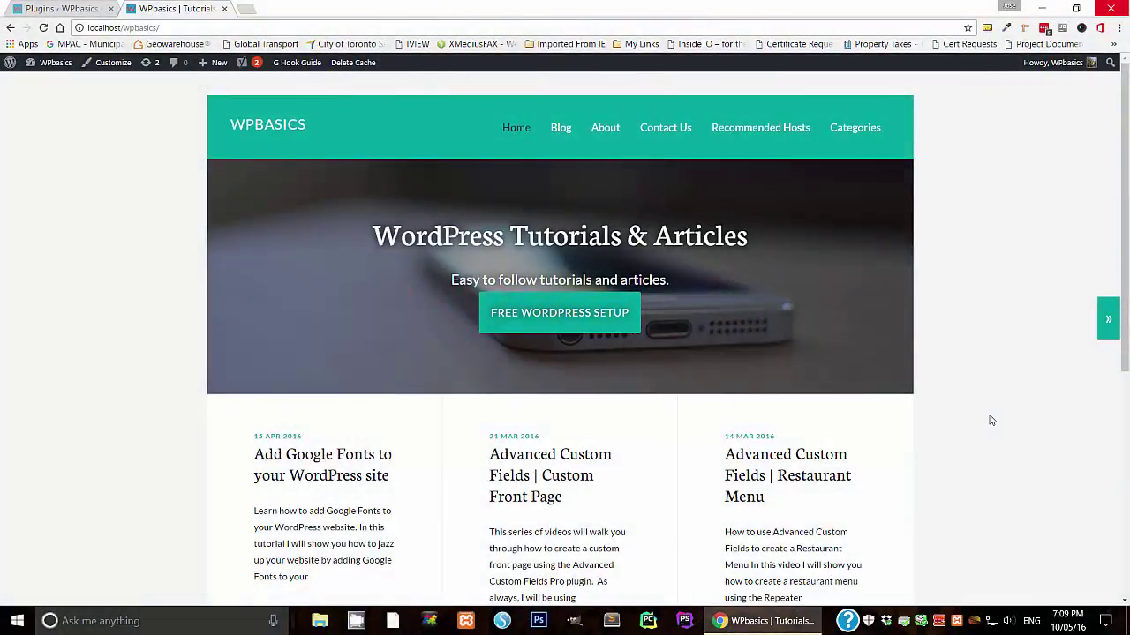
Review the default footer text on the home page and the post info and post meta of the jQuery UI Tabs post
{"action": "scroll", "coordinate": [990, 420], "scroll_direction": "down", "scroll_amount": 7}
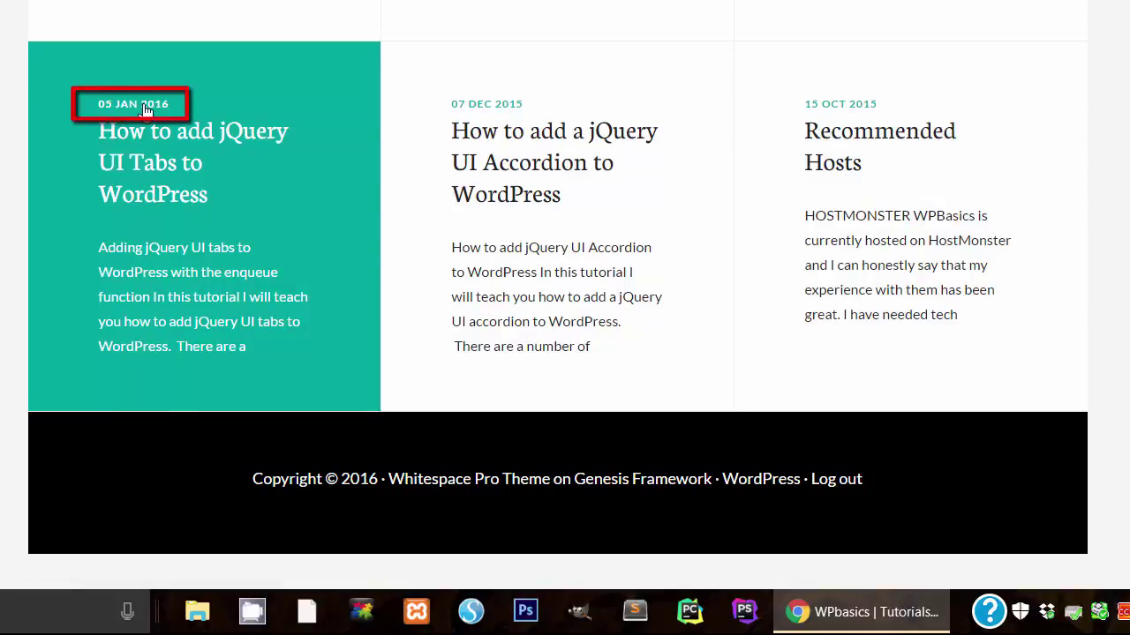
{"action": "left_click", "coordinate": [152, 168]}
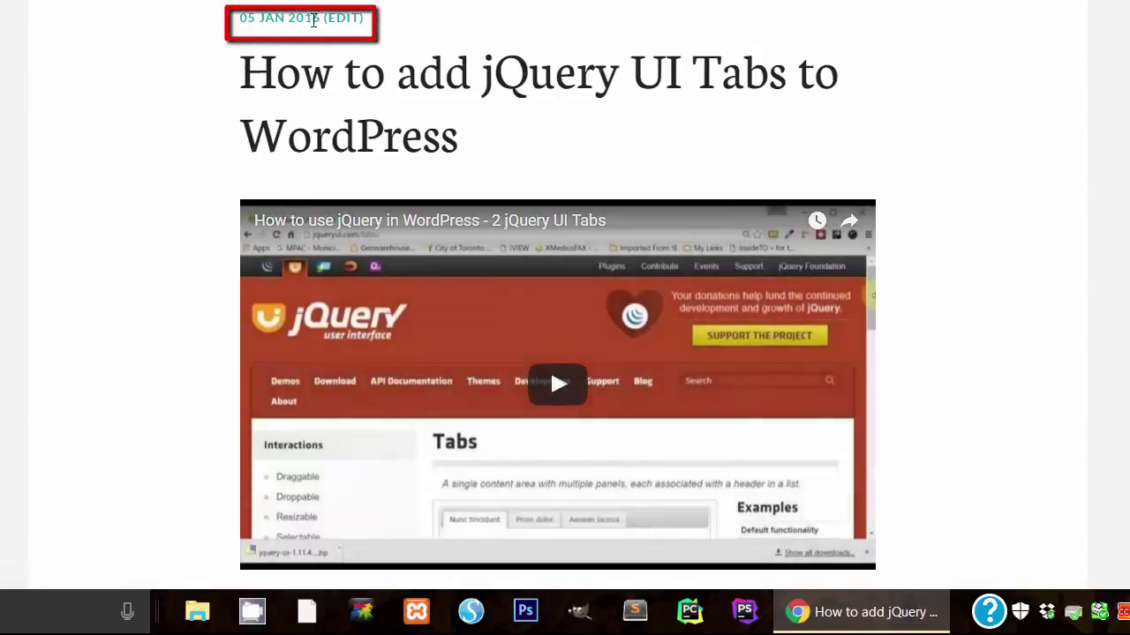
{"action": "scroll", "coordinate": [166, 274], "scroll_direction": "down", "scroll_amount": 10}
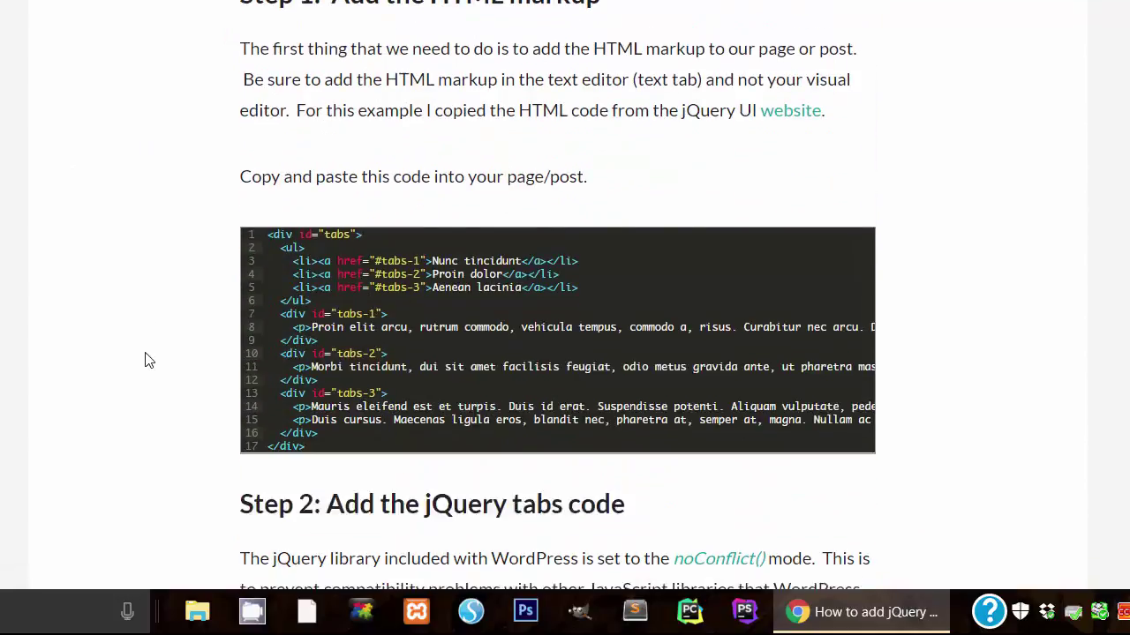
{"action": "scroll", "coordinate": [147, 360], "scroll_direction": "down", "scroll_amount": 20}
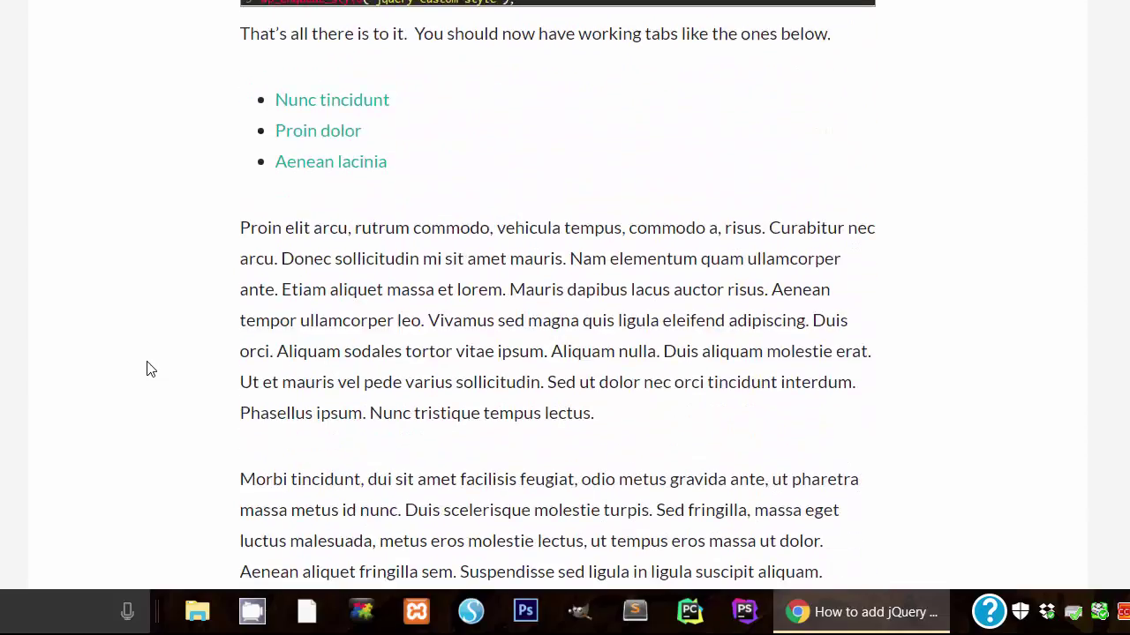
{"action": "scroll", "coordinate": [147, 369], "scroll_direction": "down", "scroll_amount": 15}
{"action": "scroll", "coordinate": [322, 329], "scroll_direction": "up", "scroll_amount": 4}
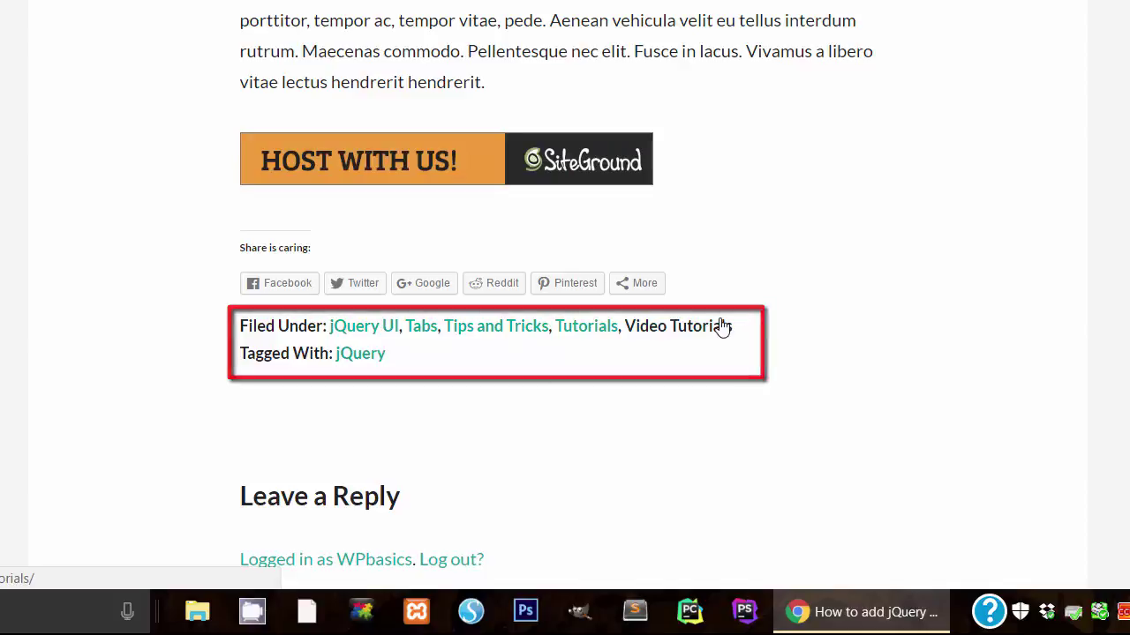
{"action": "scroll", "coordinate": [590, 257], "scroll_direction": "up", "scroll_amount": 3}
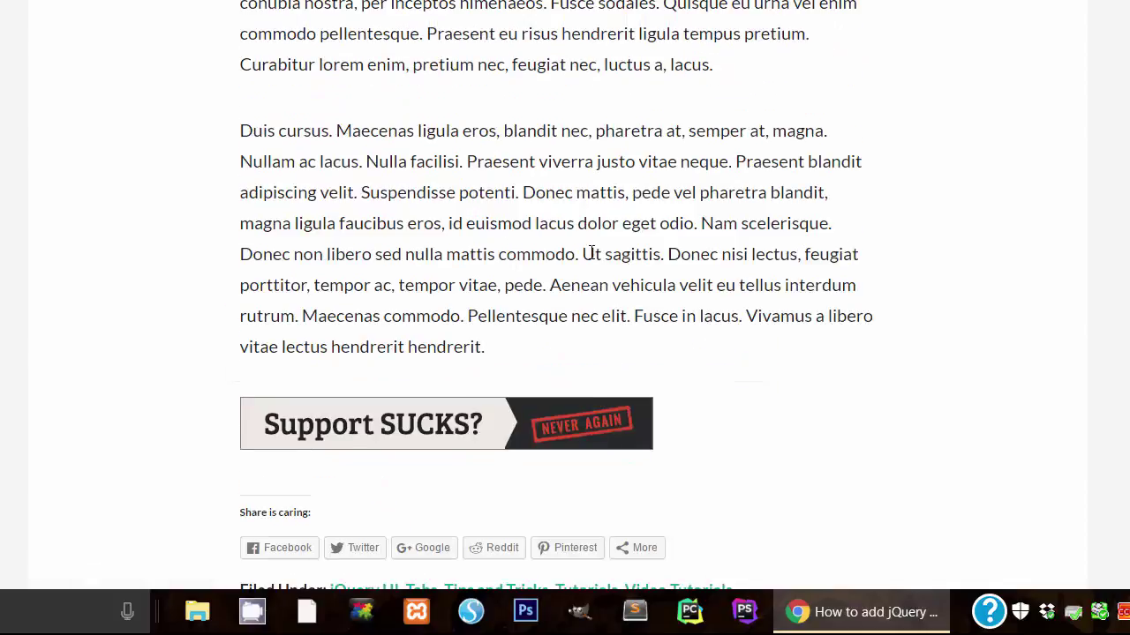
{"action": "scroll", "coordinate": [591, 253], "scroll_direction": "up", "scroll_amount": 5}
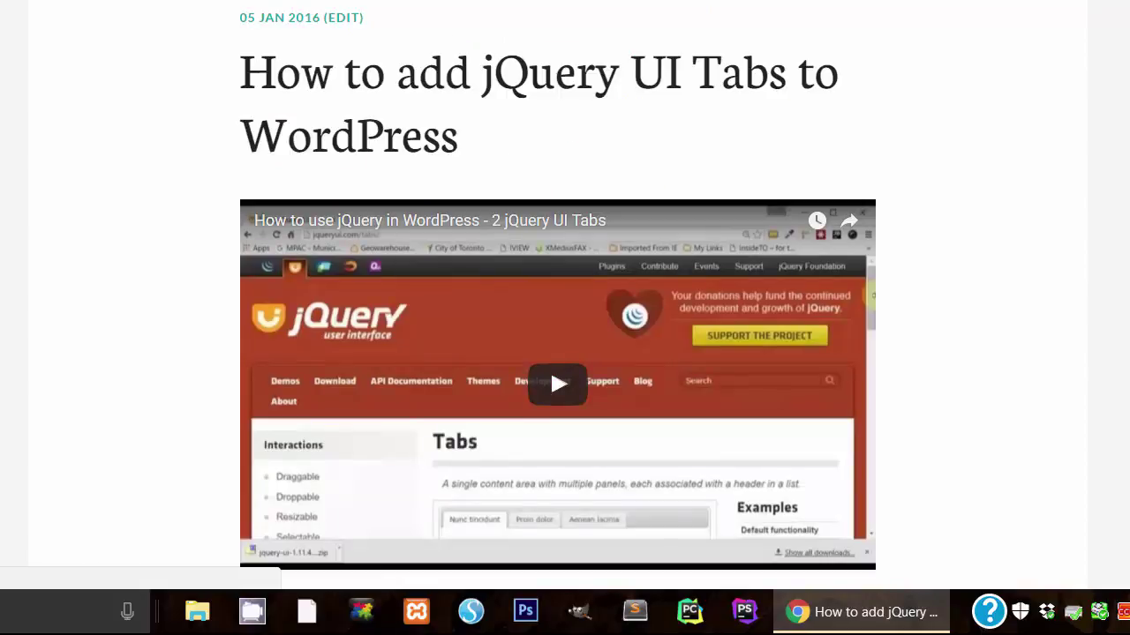
{"action": "key", "text": "alt+Left"}
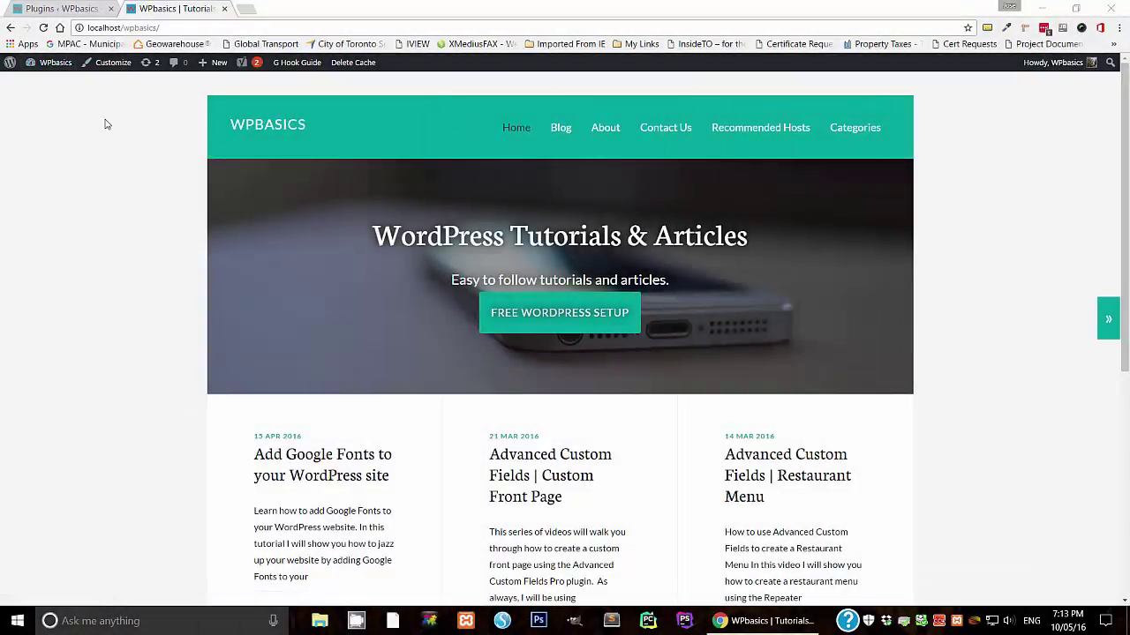
Search the WordPress plugin directory for "genesis simple edits" from the site's plugin administration
{"action": "left_click", "coordinate": [67, 9]}
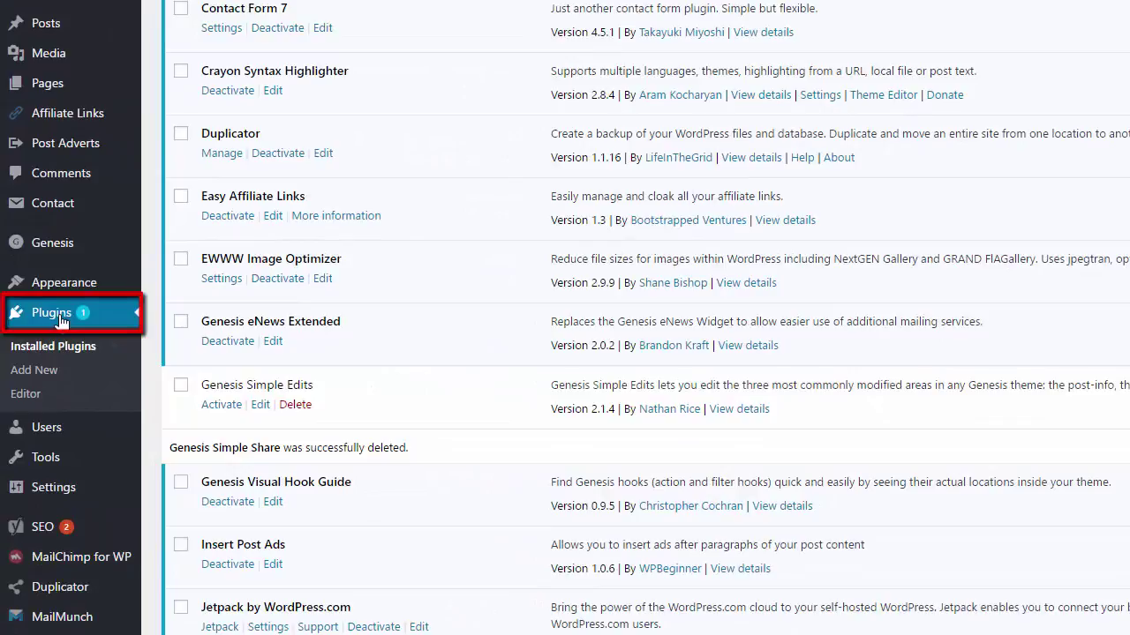
{"action": "left_click", "coordinate": [53, 315]}
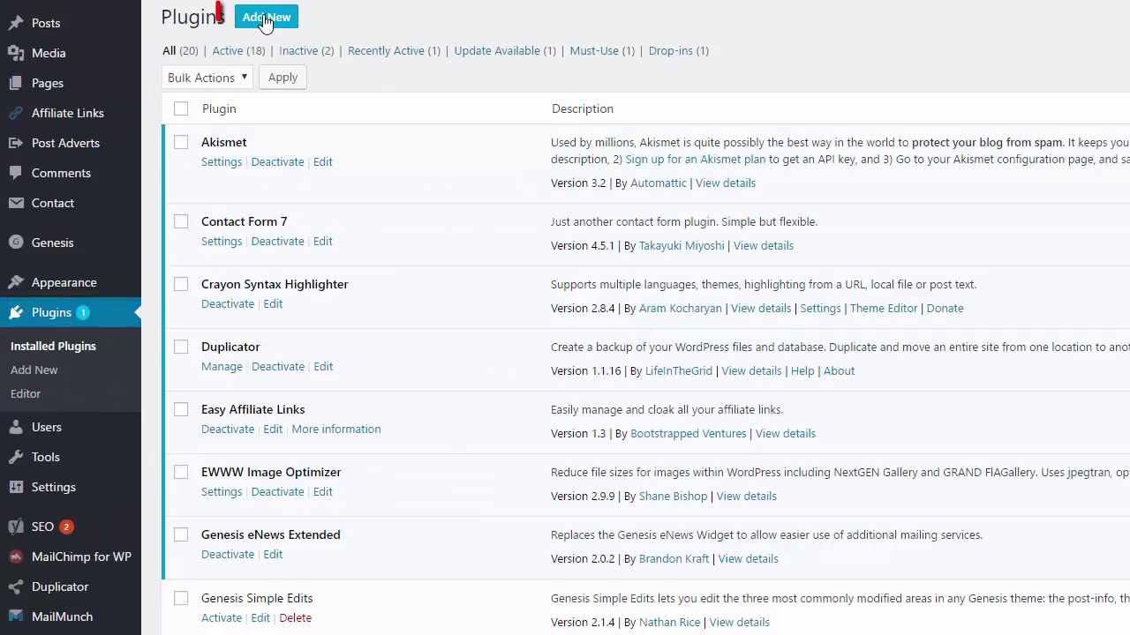
{"action": "left_click", "coordinate": [266, 22]}
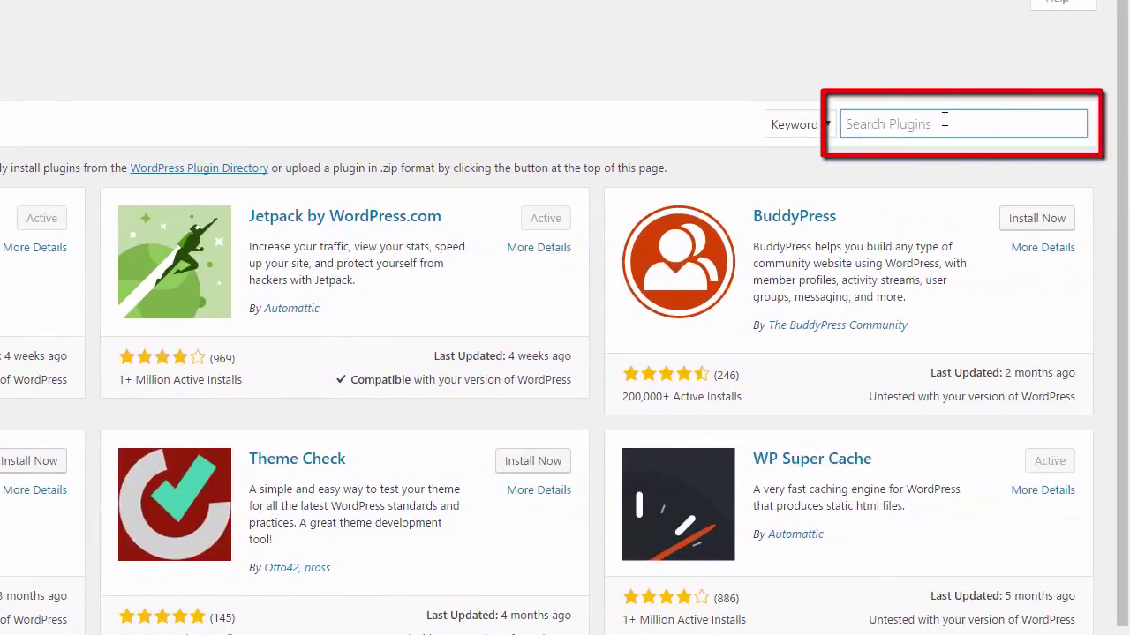
{"action": "type", "text": "gen"}
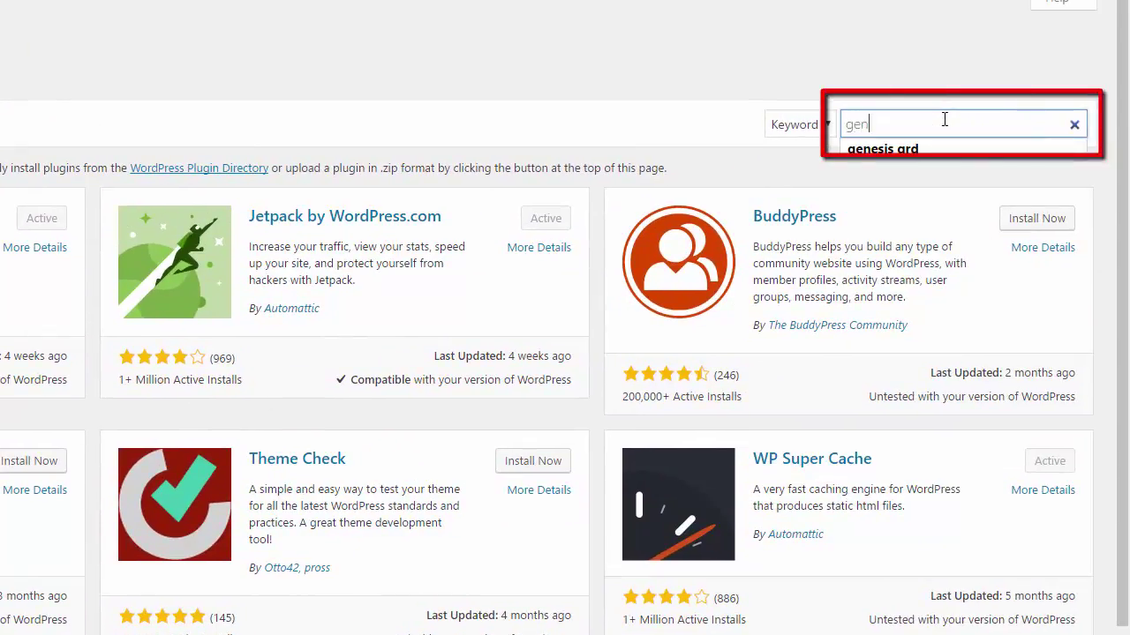
{"action": "type", "text": "esis si"}
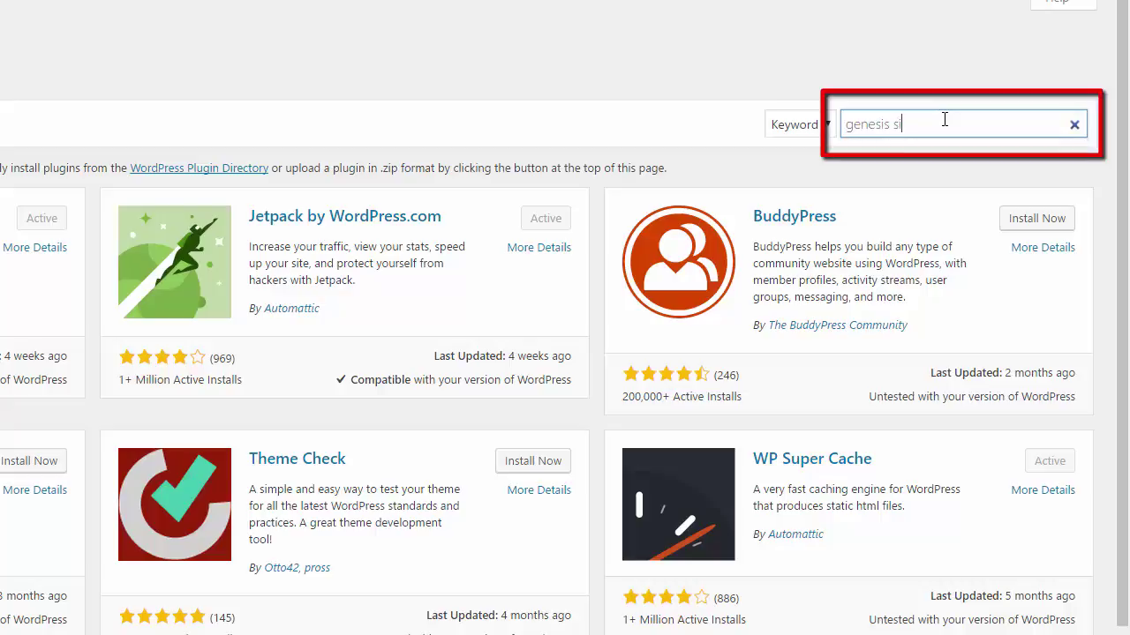
{"action": "type", "text": "mple edits"}
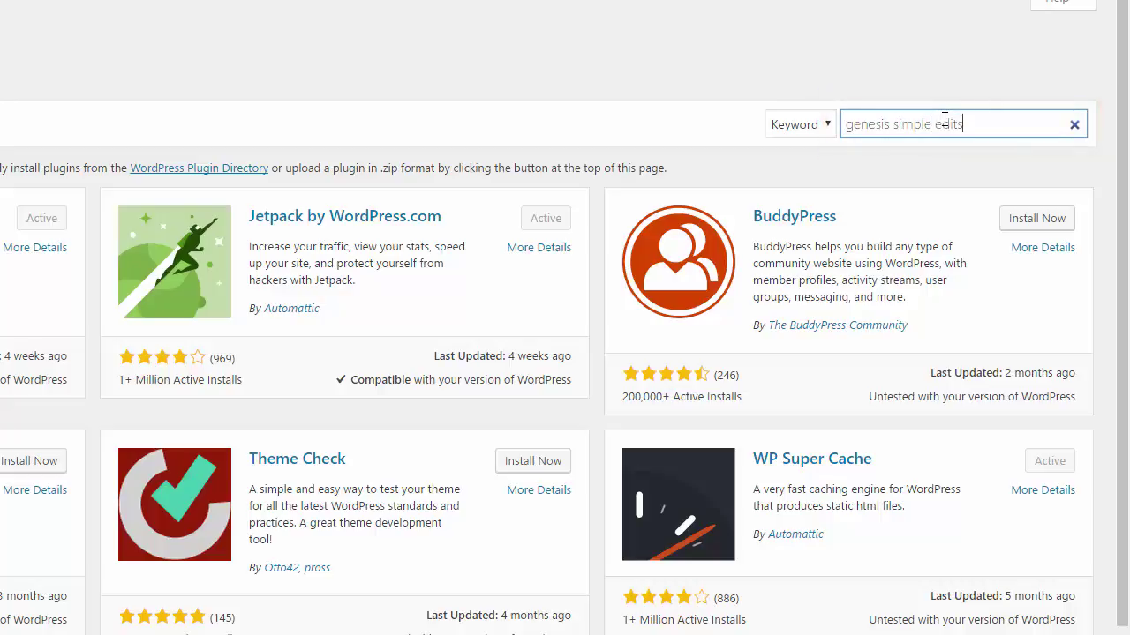
{"action": "key", "text": "Return"}
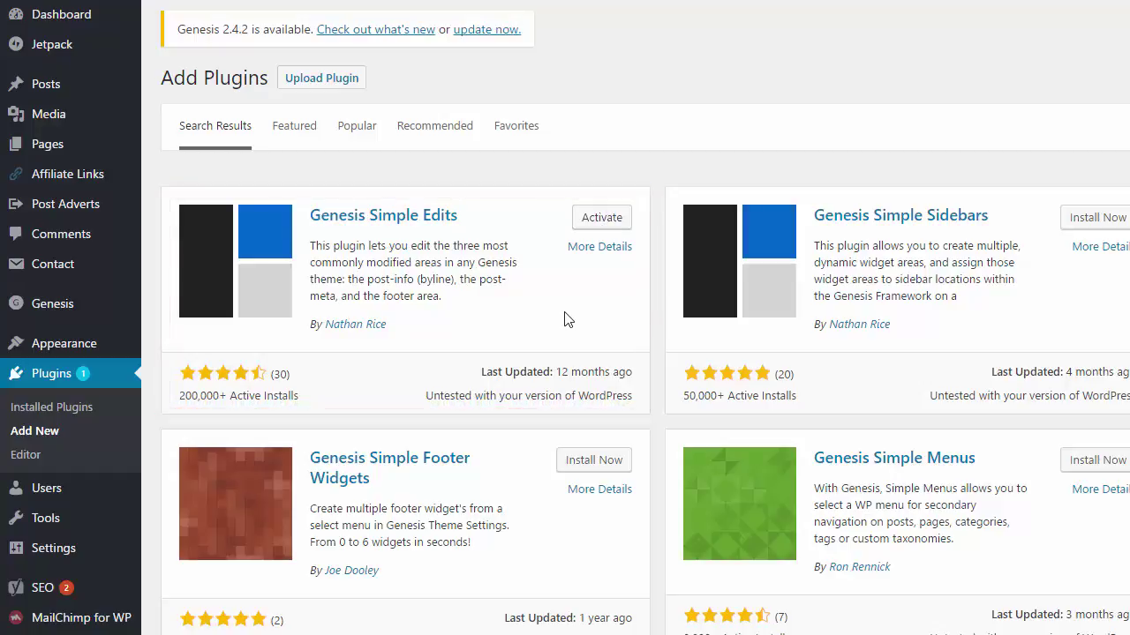
Activate the Genesis Simple Edits plugin and open its Simple Edits settings under Genesis
{"action": "left_click", "coordinate": [598, 227]}
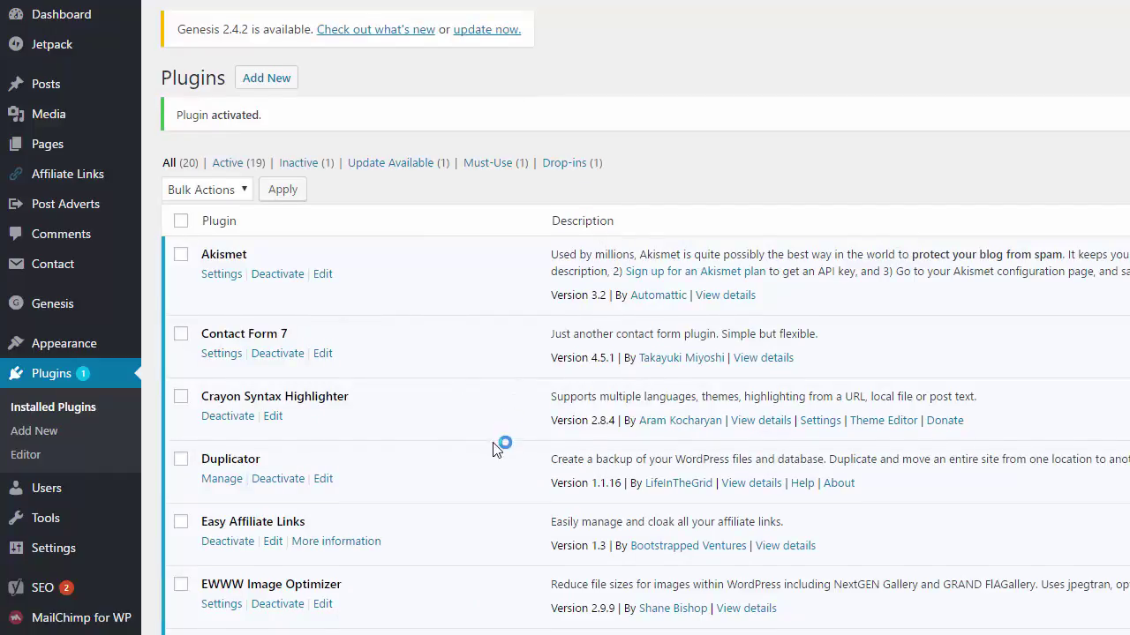
{"action": "scroll", "coordinate": [495, 448], "scroll_direction": "down", "scroll_amount": 4}
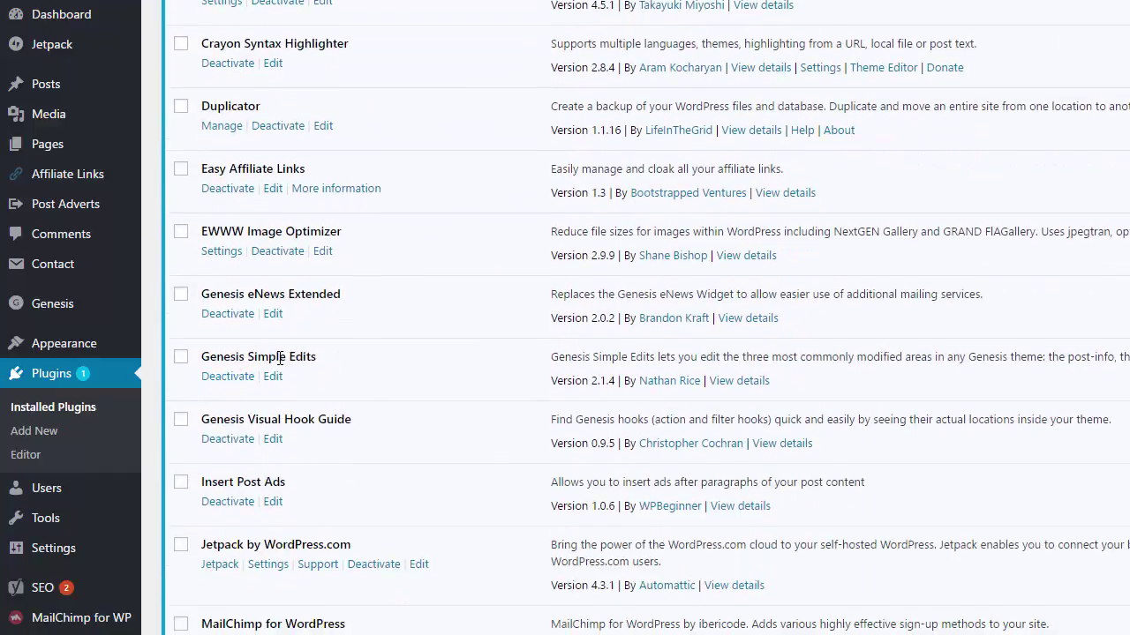
{"action": "mouse_move", "coordinate": [51, 304]}
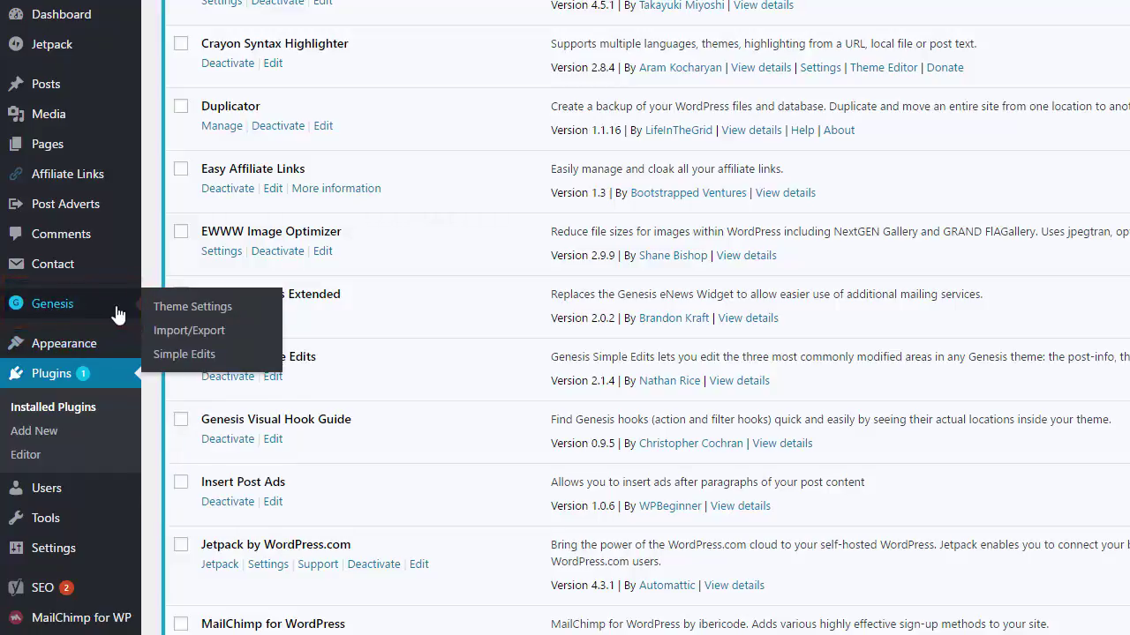
{"action": "left_click", "coordinate": [192, 353]}
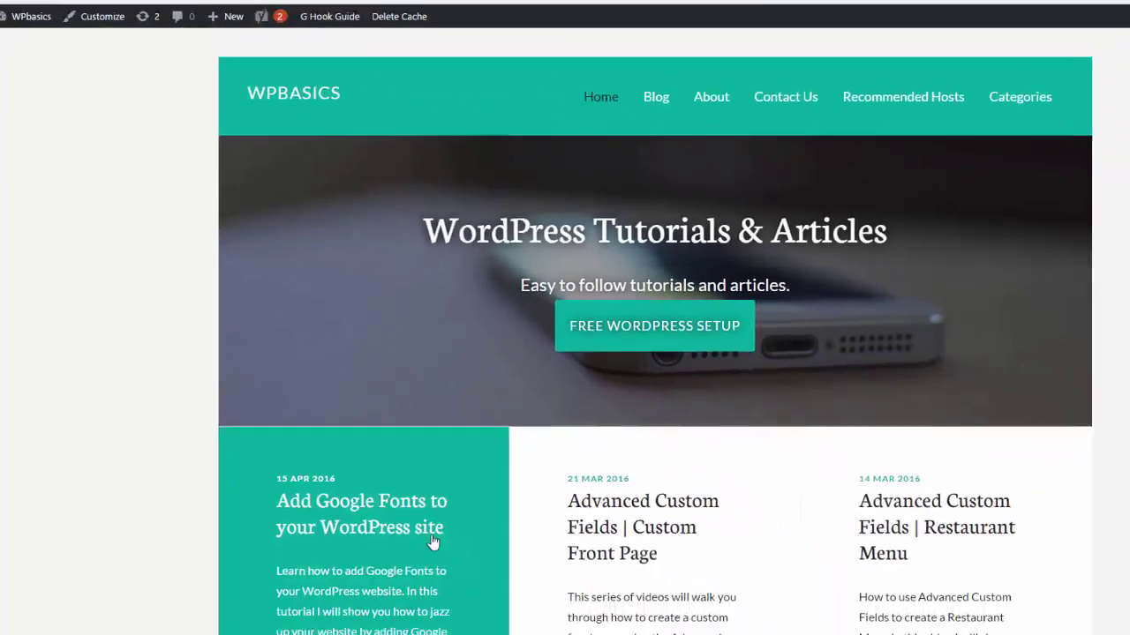
Check the entry meta of the Add Google Fonts post on the live site and return to the home page to view its footer
{"action": "left_click", "coordinate": [432, 540]}
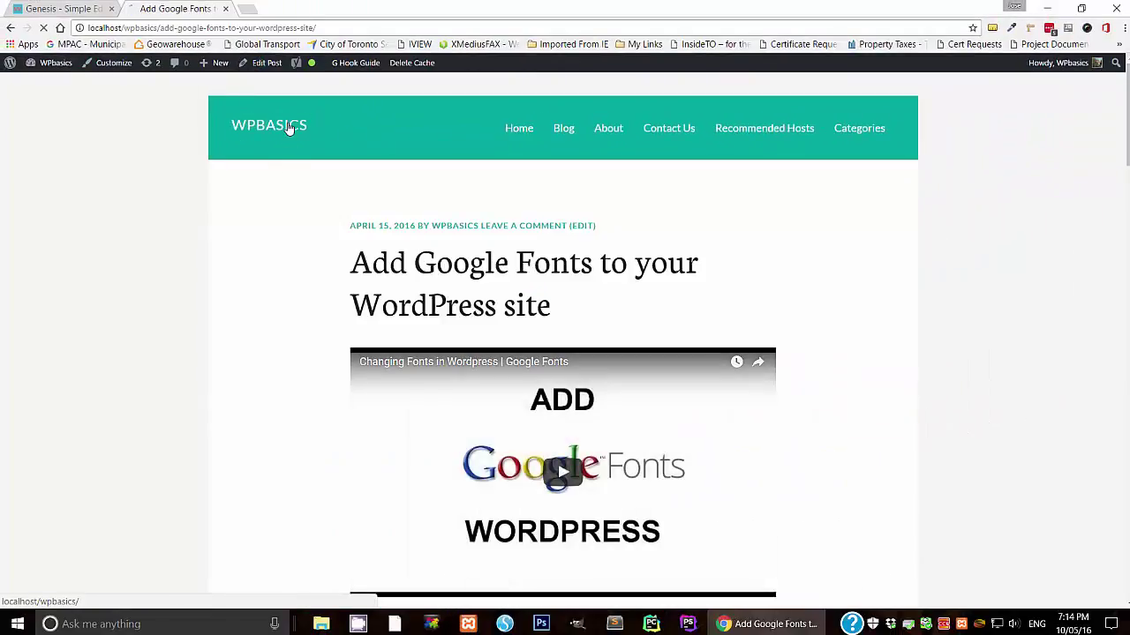
{"action": "left_click", "coordinate": [287, 128]}
{"action": "scroll", "coordinate": [122, 262], "scroll_direction": "down", "scroll_amount": 1}
{"action": "scroll", "coordinate": [122, 262], "scroll_direction": "down", "scroll_amount": 4}
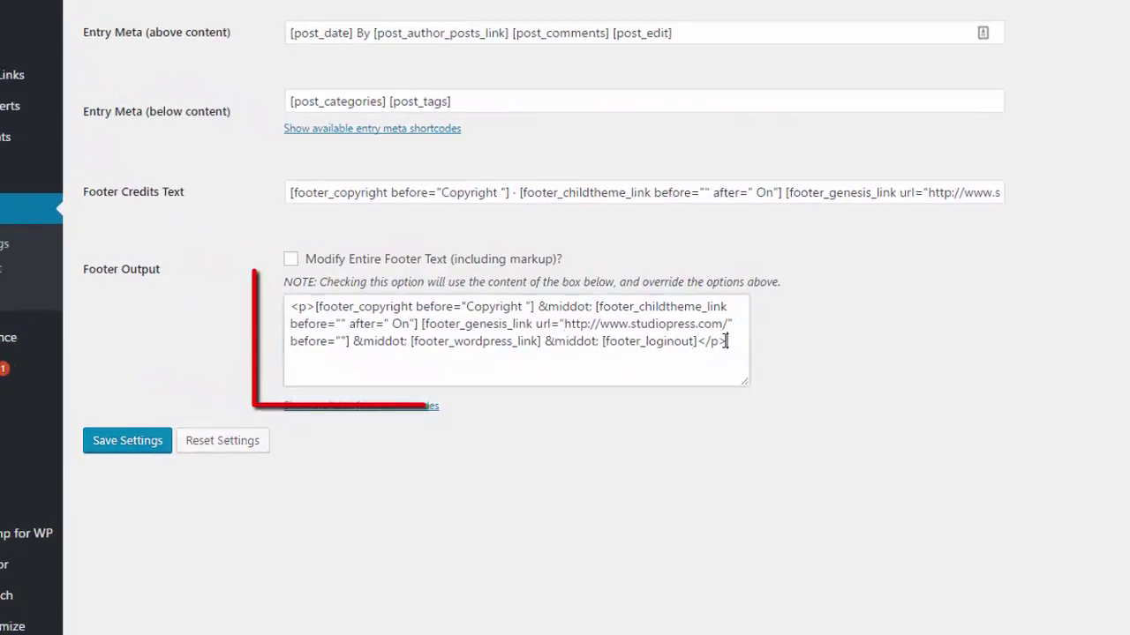
Reduce the Footer Output markup to the copyright shortcode and &middot; inside the paragraph tags, and save the settings
{"action": "left_click_drag", "start_coordinate": [726, 341], "coordinate": [699, 341]}
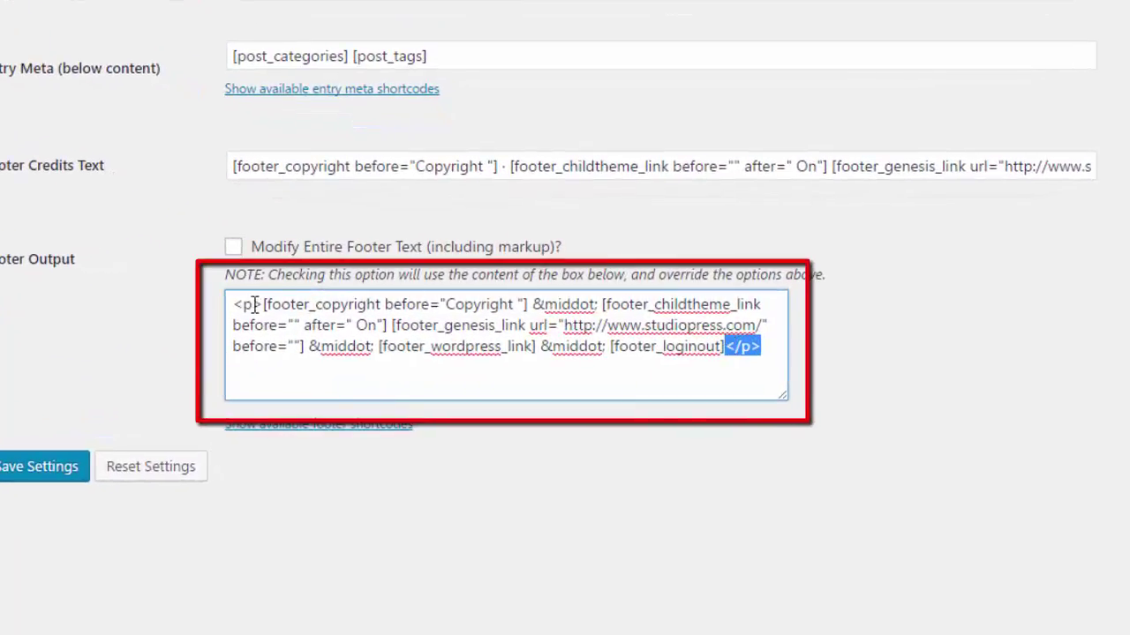
{"action": "left_click_drag", "start_coordinate": [262, 304], "coordinate": [245, 305]}
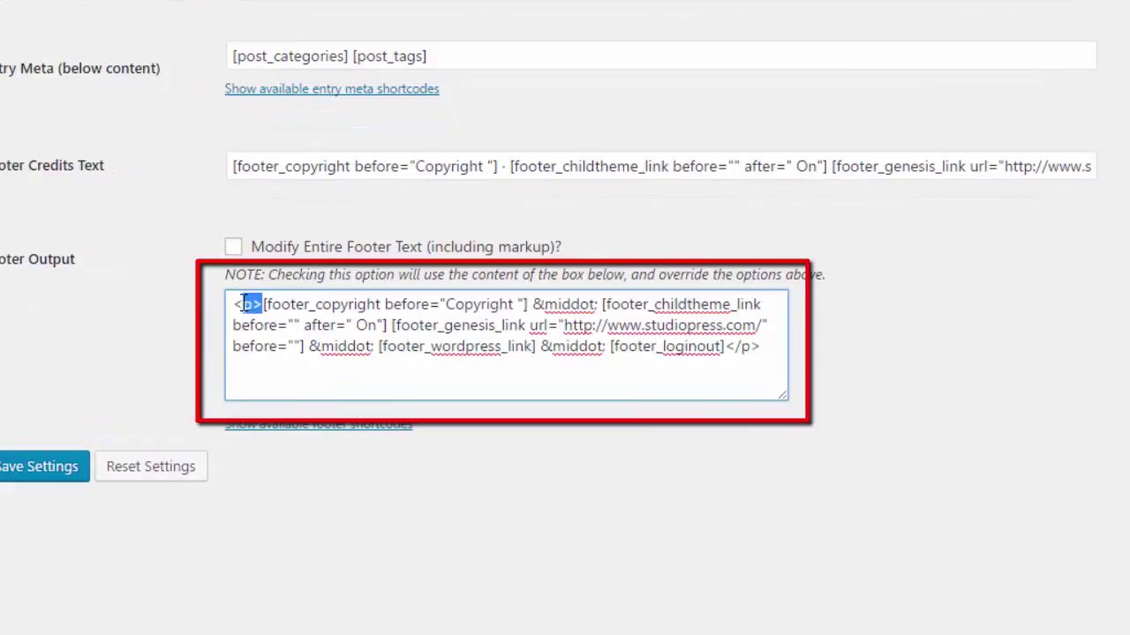
{"action": "left_click", "coordinate": [399, 412]}
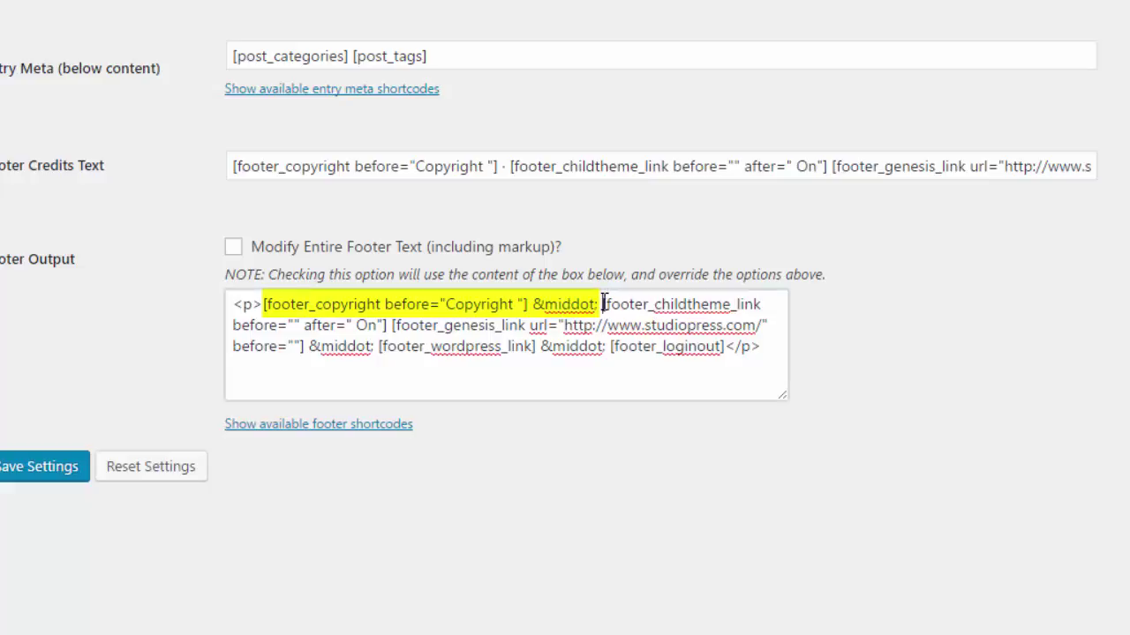
{"action": "mouse_move", "coordinate": [603, 305]}
{"action": "left_mouse_down"}
{"action": "mouse_move", "coordinate": [727, 346]}
{"action": "mouse_move", "coordinate": [603, 305]}
{"action": "left_mouse_up"}
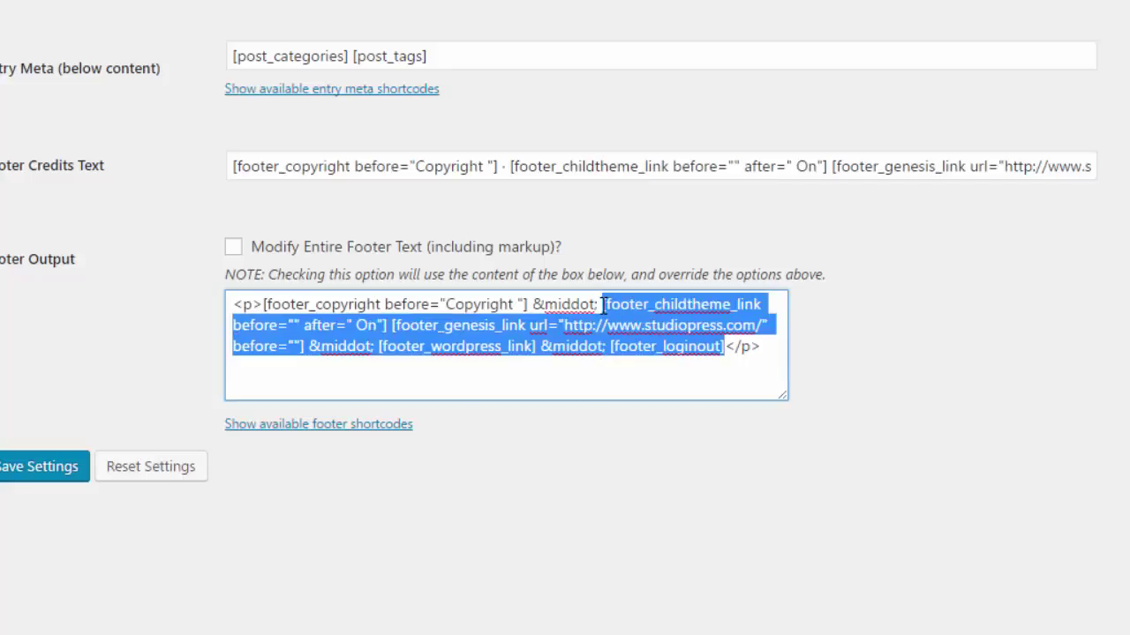
{"action": "key", "text": "BackSpace"}
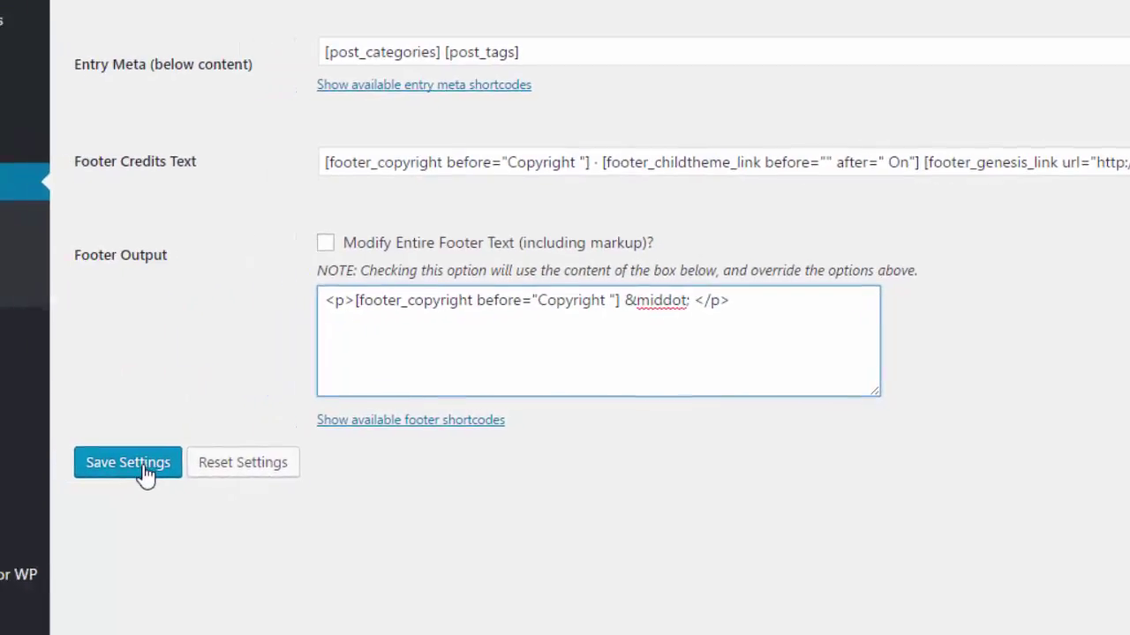
{"action": "left_click", "coordinate": [156, 474]}
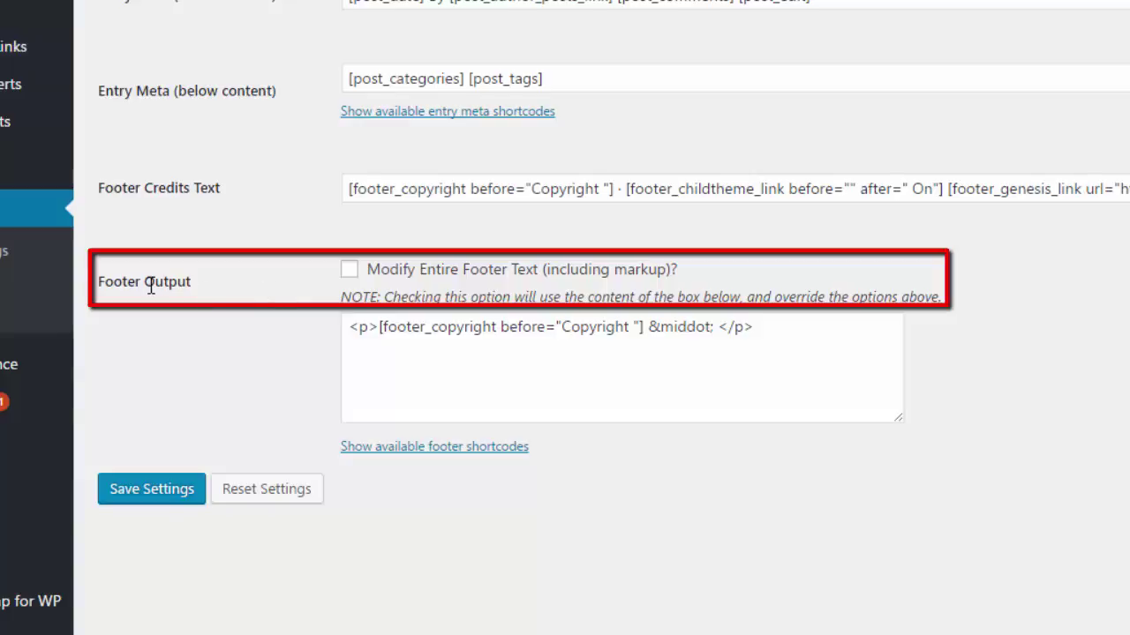
Enable the Modify Entire Footer Text (including markup) option and save the settings
{"action": "left_click", "coordinate": [350, 270]}
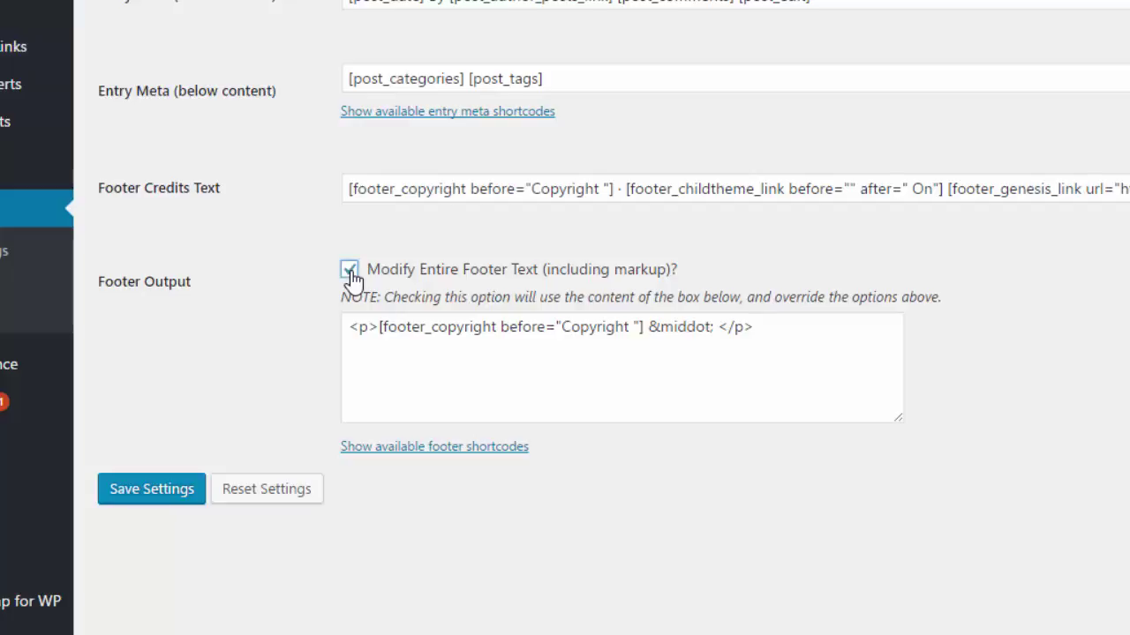
{"action": "left_click", "coordinate": [171, 485]}
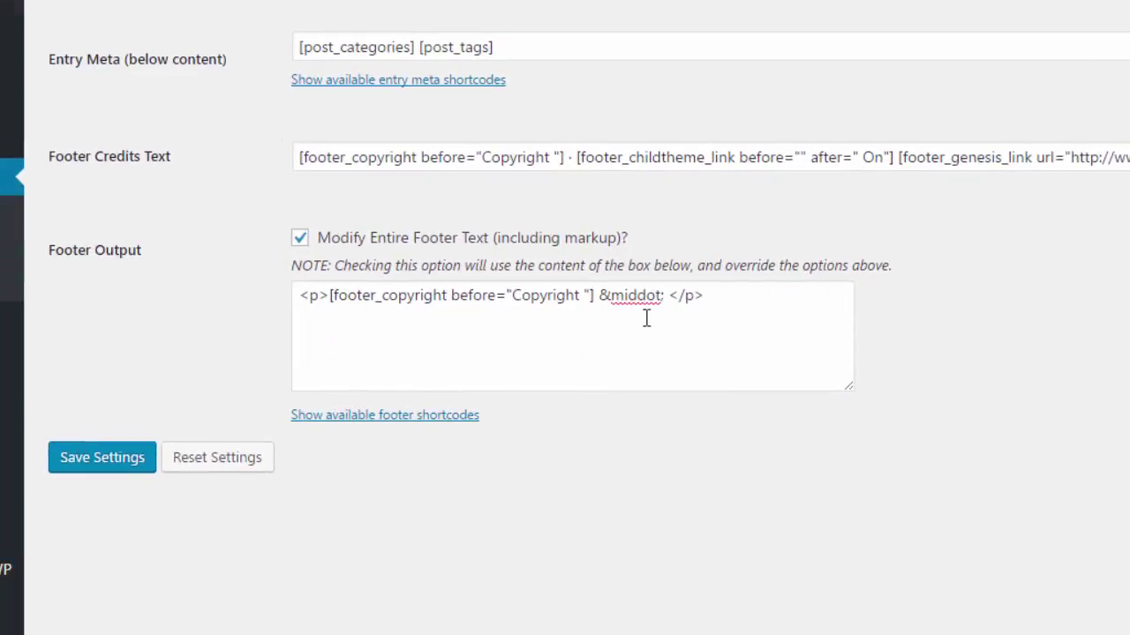
Add the text "WP Basics" before the closing paragraph tag in the Footer Output and save the settings
{"action": "left_click", "coordinate": [670, 296]}
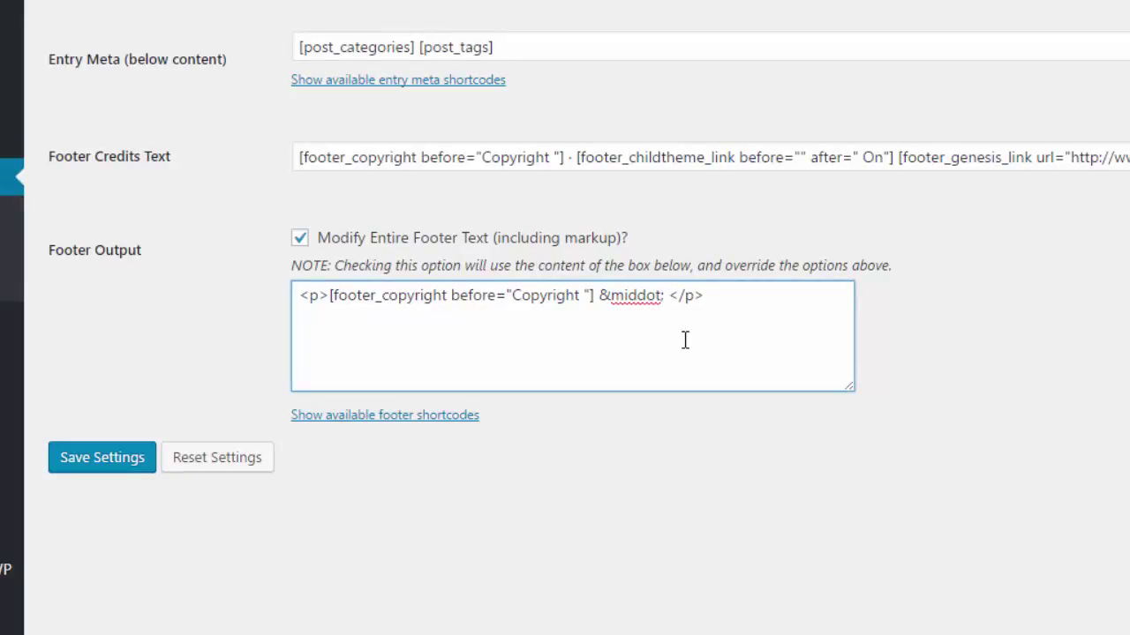
{"action": "type", "text": "WP "}
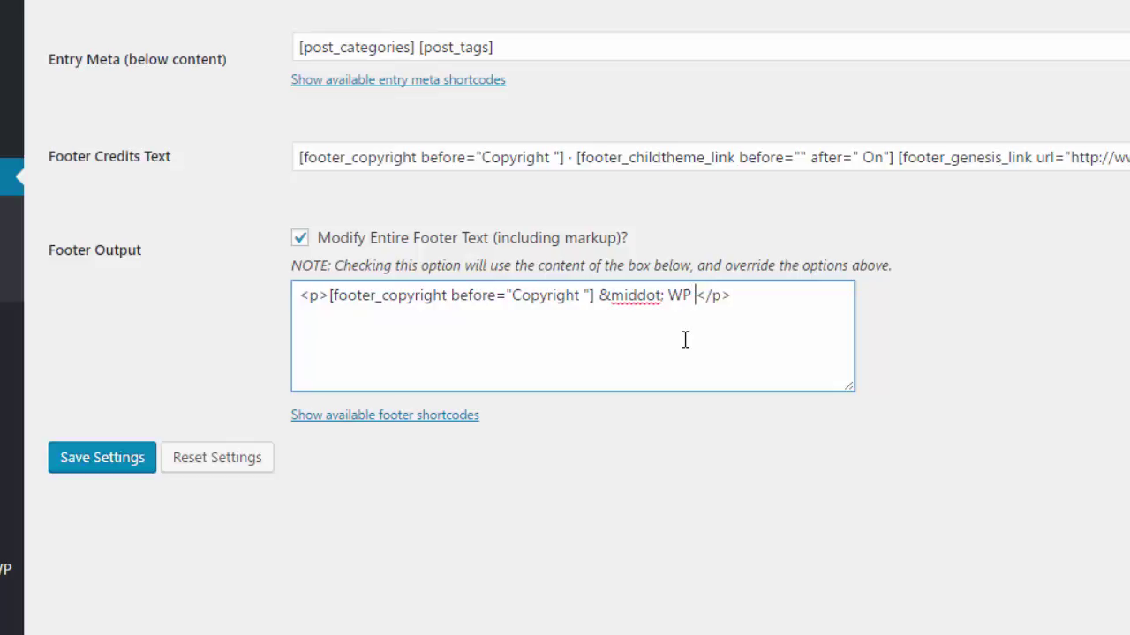
{"action": "type", "text": "Basics"}
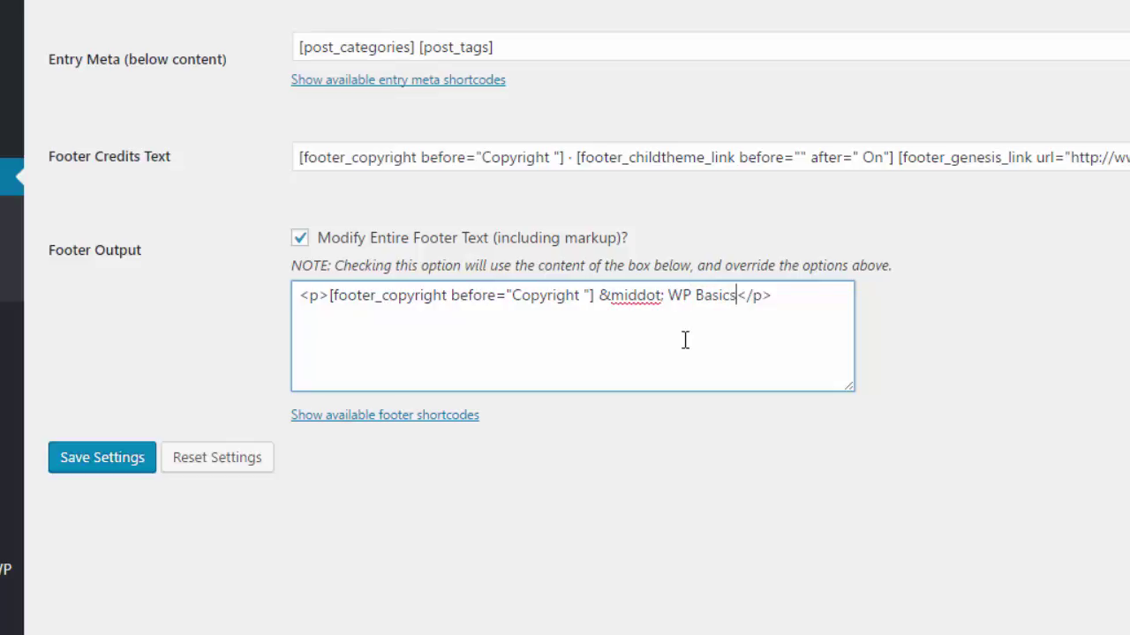
{"action": "left_click", "coordinate": [127, 461]}
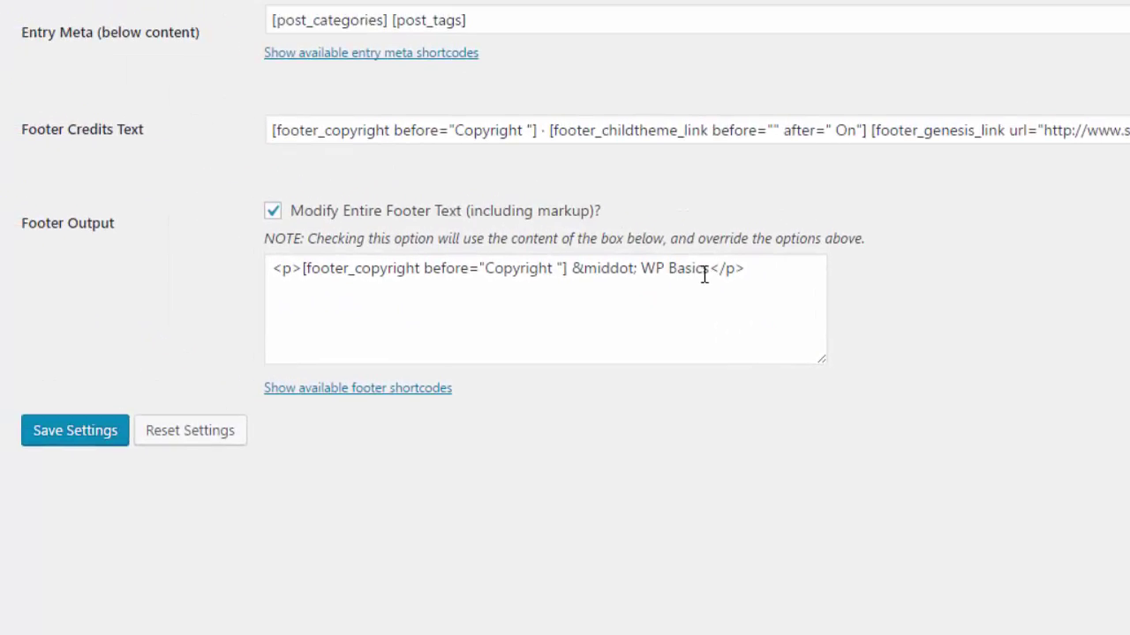
Replace the text WP Basics in the Footer Output with two empty bracket pairs, <><>, before the closing paragraph tag
{"action": "left_click_drag", "start_coordinate": [709, 270], "coordinate": [645, 270]}
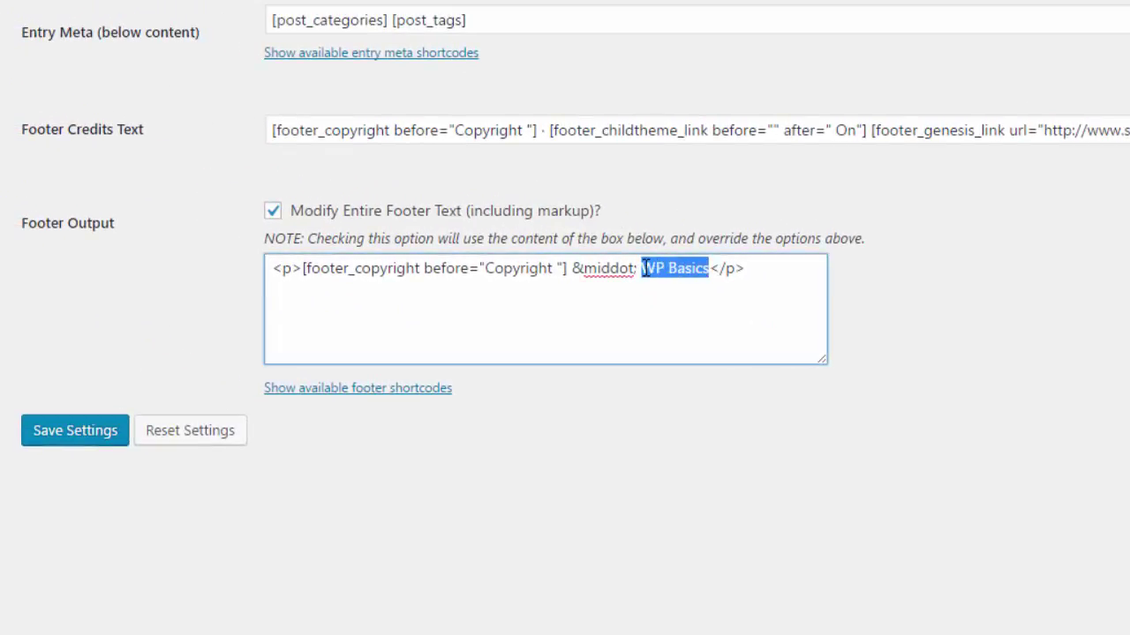
{"action": "key", "text": "BackSpace"}
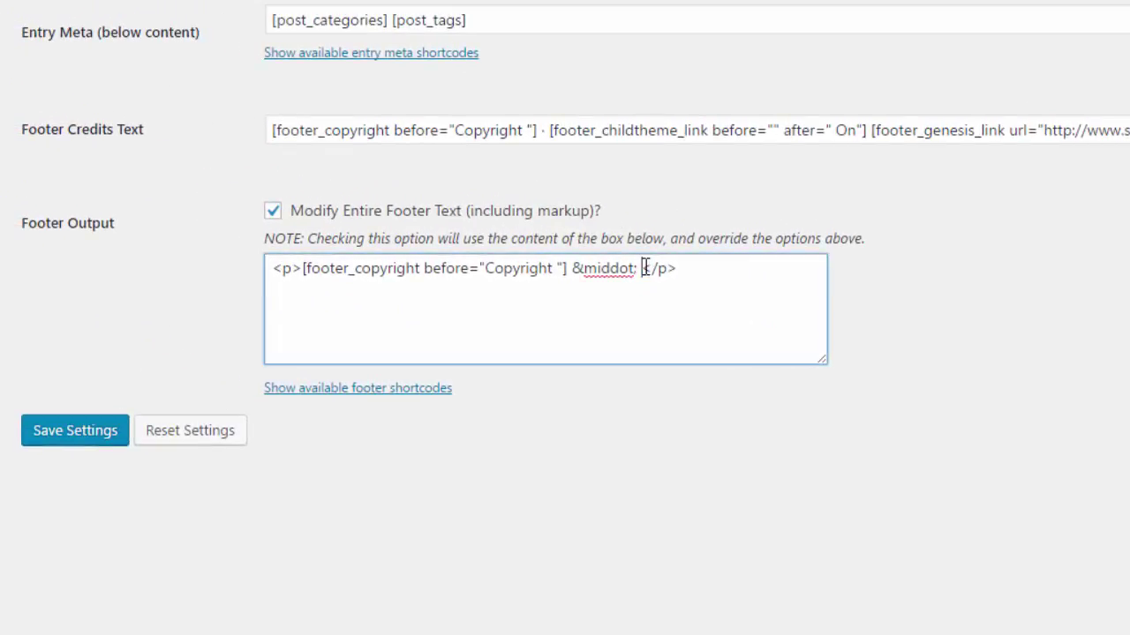
{"action": "type", "text": "<><>"}
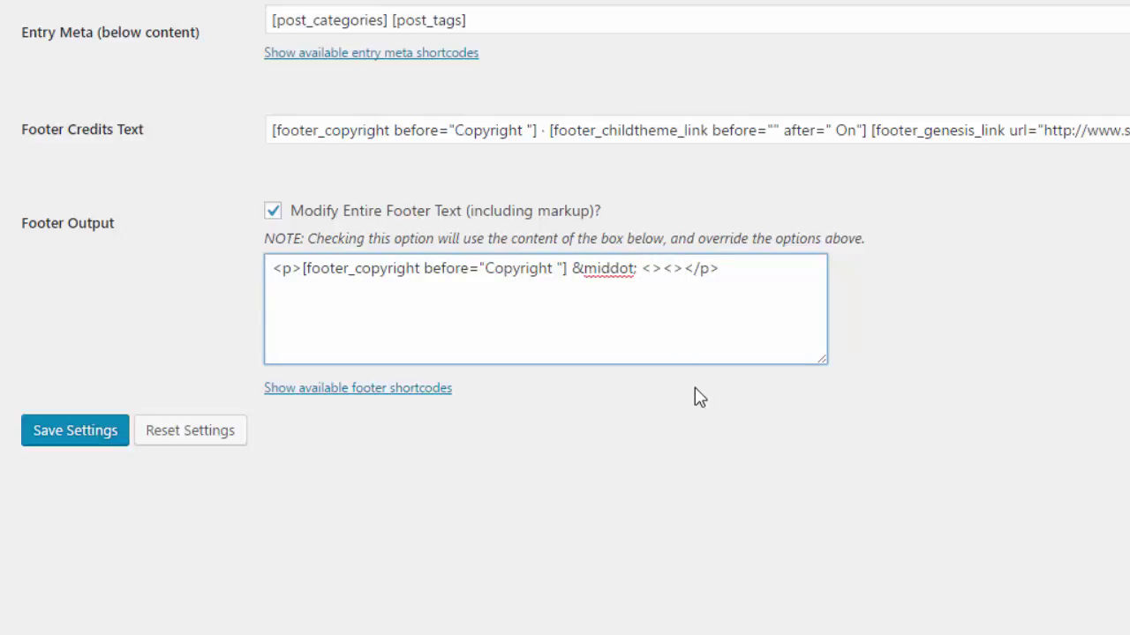
Complete the first empty bracket pair in the Footer Output as the opening link tag <a href="#">
{"action": "key", "text": "Left"}
{"action": "key", "text": "Left"}
{"action": "key", "text": "Left"}
{"action": "type", "text": "a"}
{"action": "key", "text": "BackSpace"}
{"action": "type", "text": "href"}
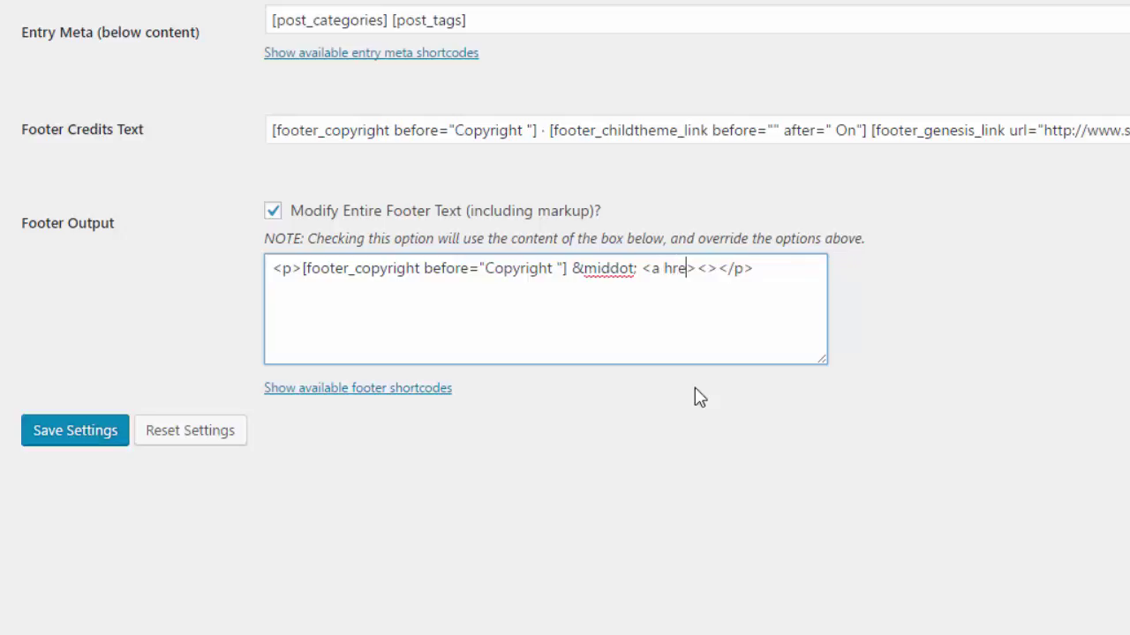
{"action": "type", "text": "=\"\""}
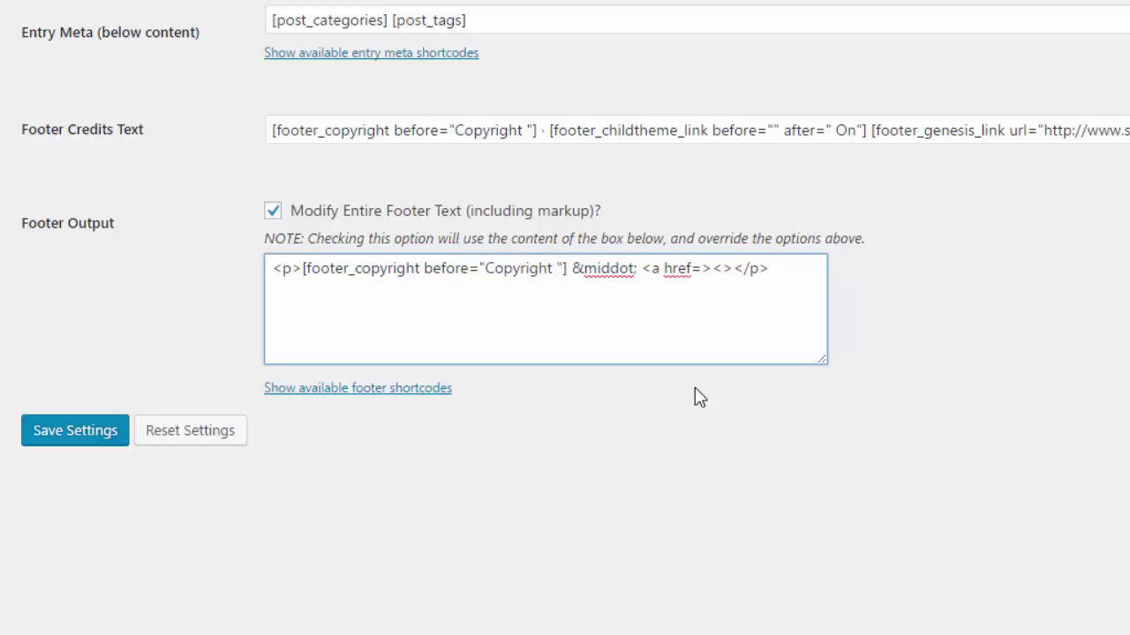
{"action": "key", "text": "Left"}
{"action": "type", "text": "#"}
Finish the footer link with the tag <a/> and the link text WP Basics, and save the settings
{"action": "key", "text": "Right"}
{"action": "key", "text": "Right"}
{"action": "key", "text": "Right"}
{"action": "type", "text": "a/"}
{"action": "key", "text": "Left"}
{"action": "key", "text": "Left"}
{"action": "key", "text": "Left"}
{"action": "type", "text": "WP Basics"}
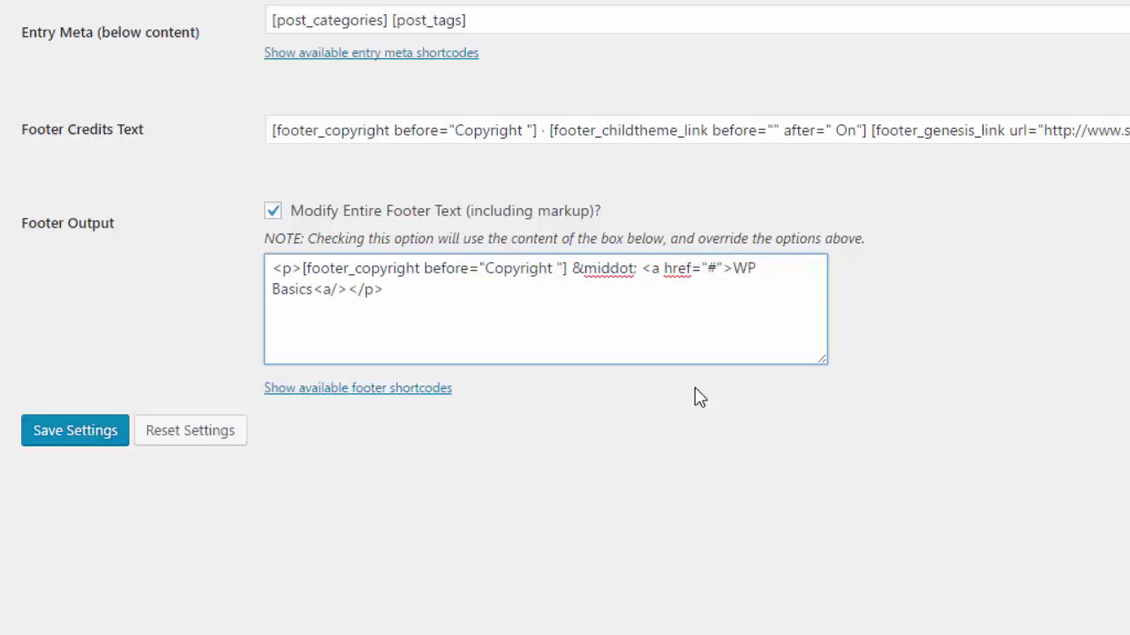
{"action": "left_click", "coordinate": [64, 426]}
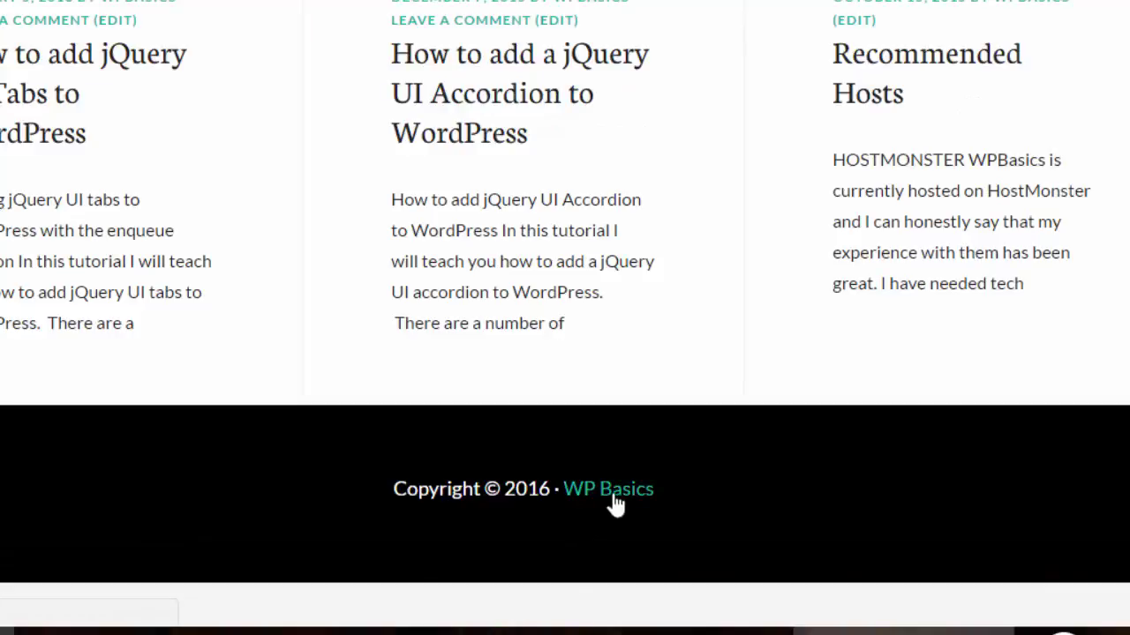
Test the WP Basics footer link on the home page and open the How to add jQuery UI Tabs to WordPress post
{"action": "left_click", "coordinate": [615, 503]}
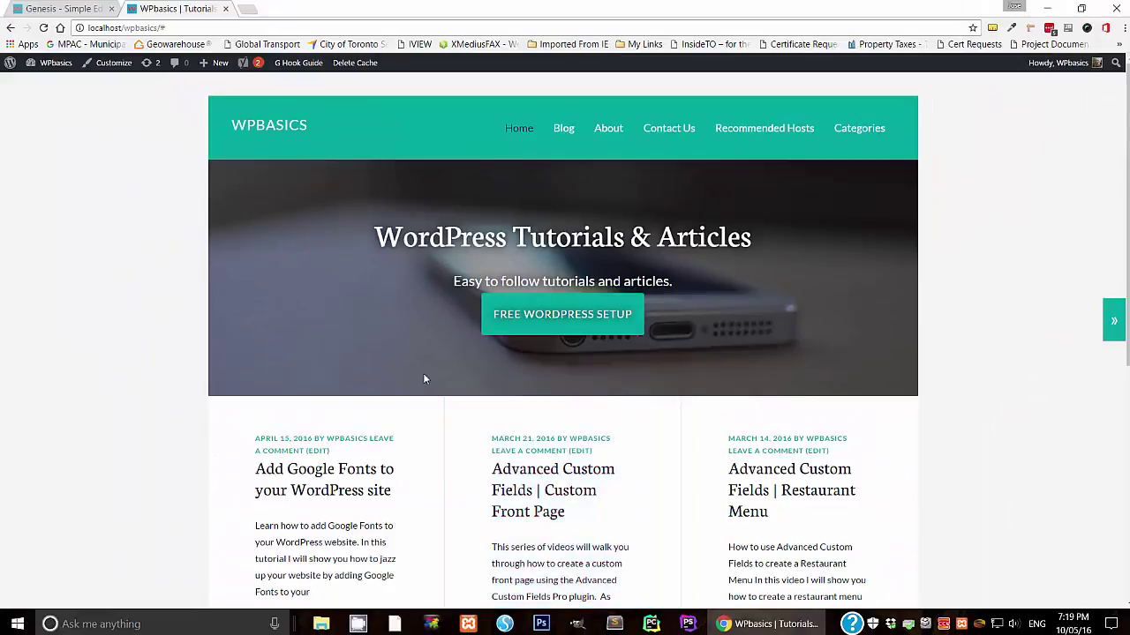
{"action": "scroll", "coordinate": [423, 379], "scroll_direction": "down", "scroll_amount": 5}
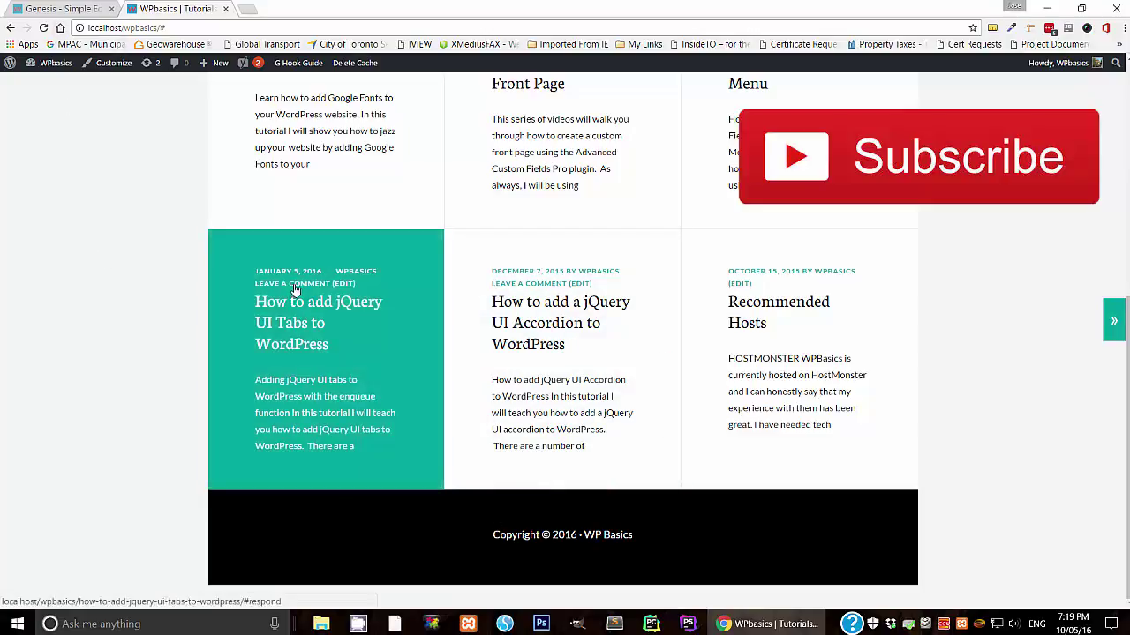
{"action": "left_click", "coordinate": [340, 284]}
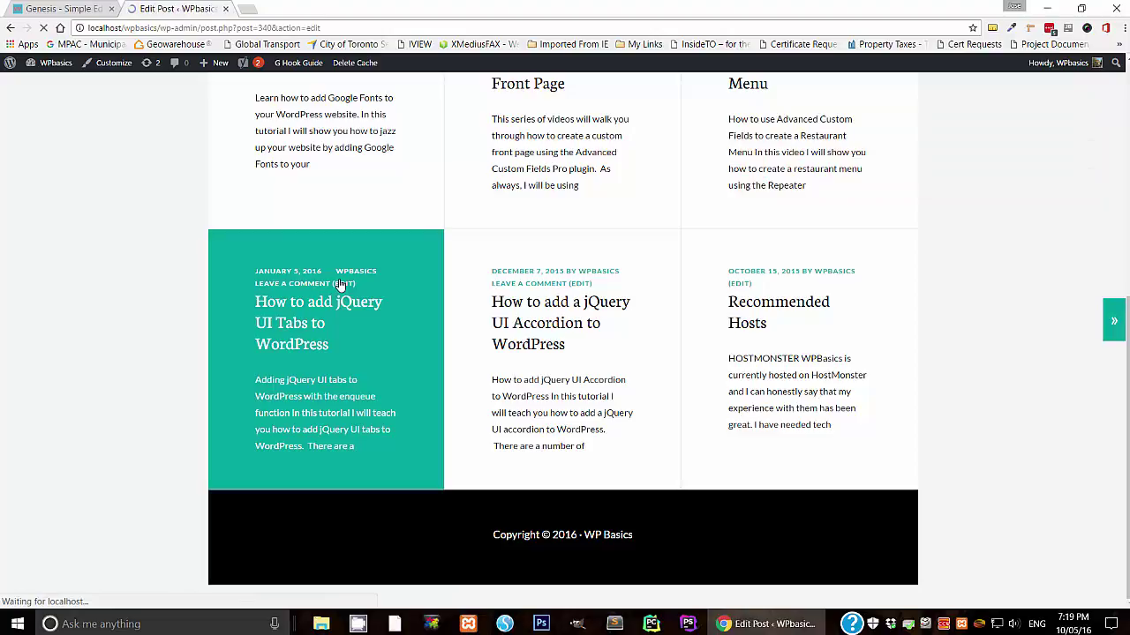
{"action": "left_click", "coordinate": [291, 393]}
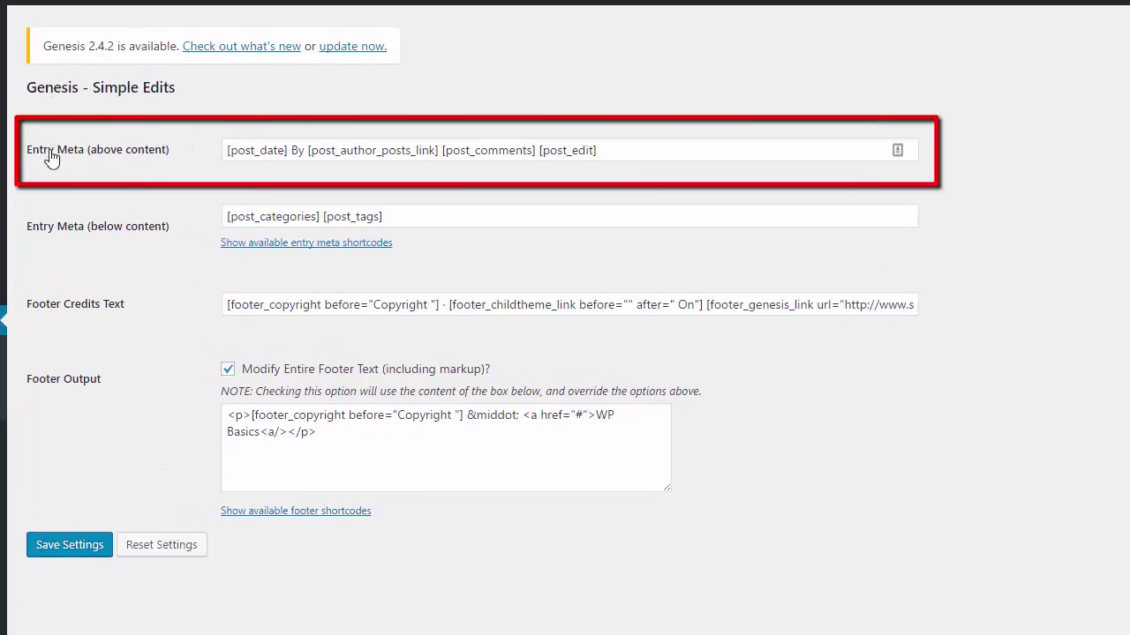
Move the [post_date] shortcode after [post_author_posts_link] in Entry Meta (above content) and save the settings
{"action": "left_click", "coordinate": [293, 151]}
{"action": "key", "text": "Delete"}
{"action": "type", "text": "B"}
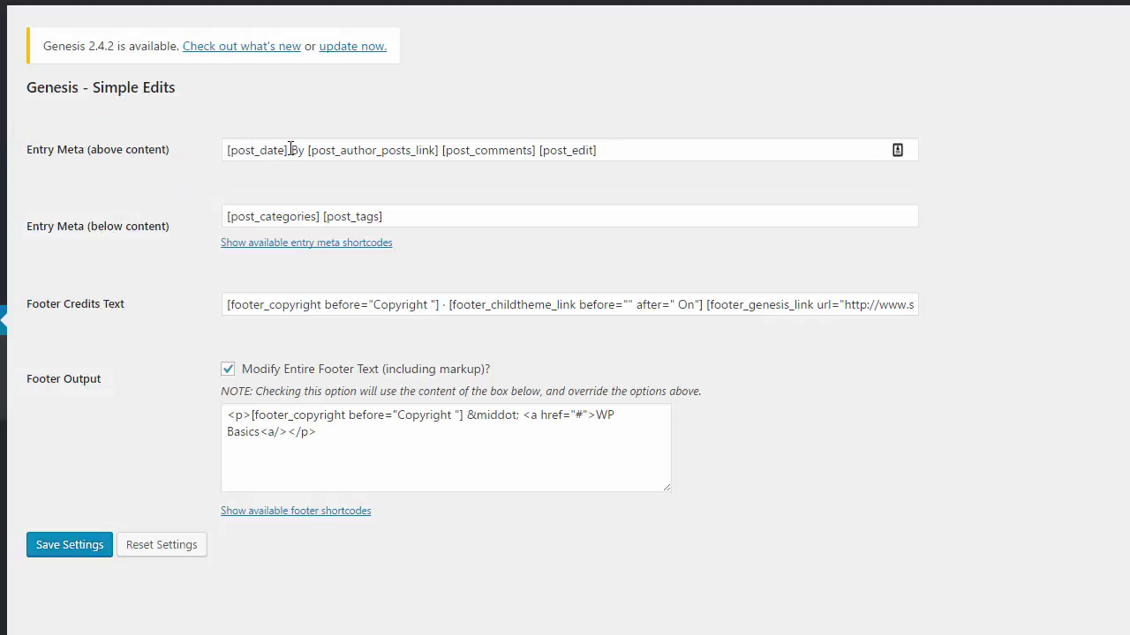
{"action": "left_click_drag", "start_coordinate": [291, 150], "coordinate": [212, 139]}
{"action": "key", "text": "ctrl+c"}
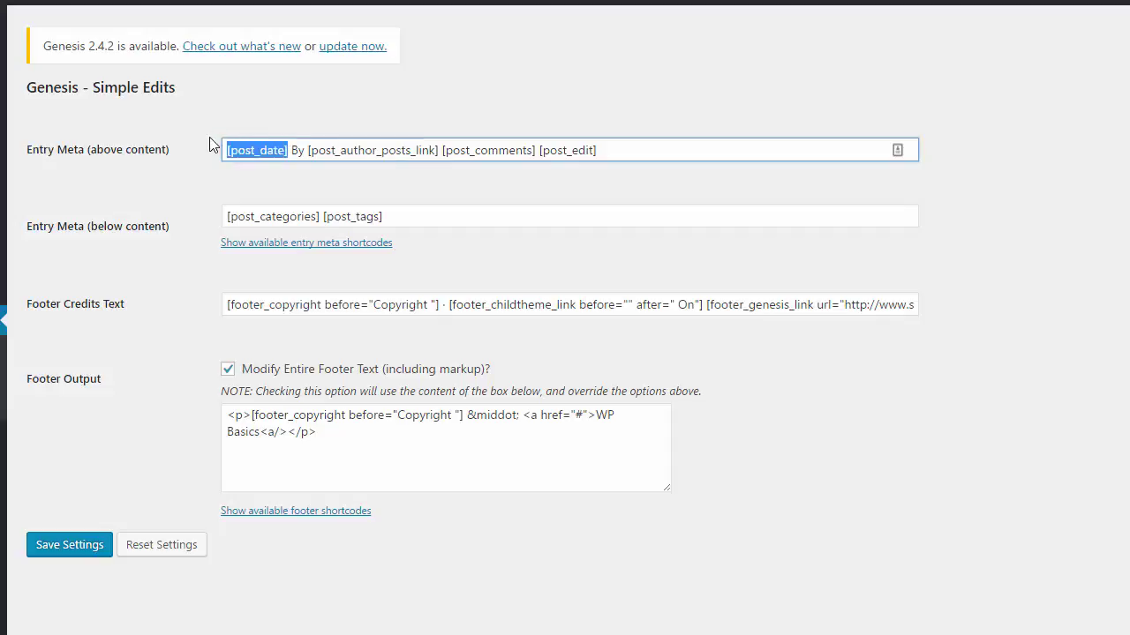
{"action": "key", "text": "Delete"}
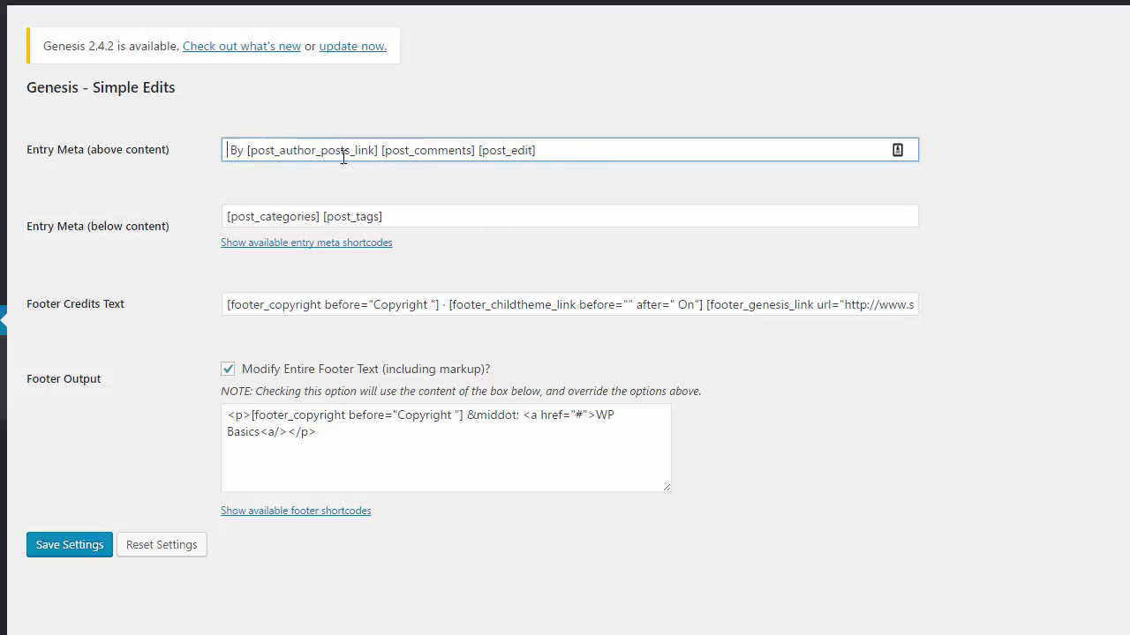
{"action": "left_click", "coordinate": [382, 150]}
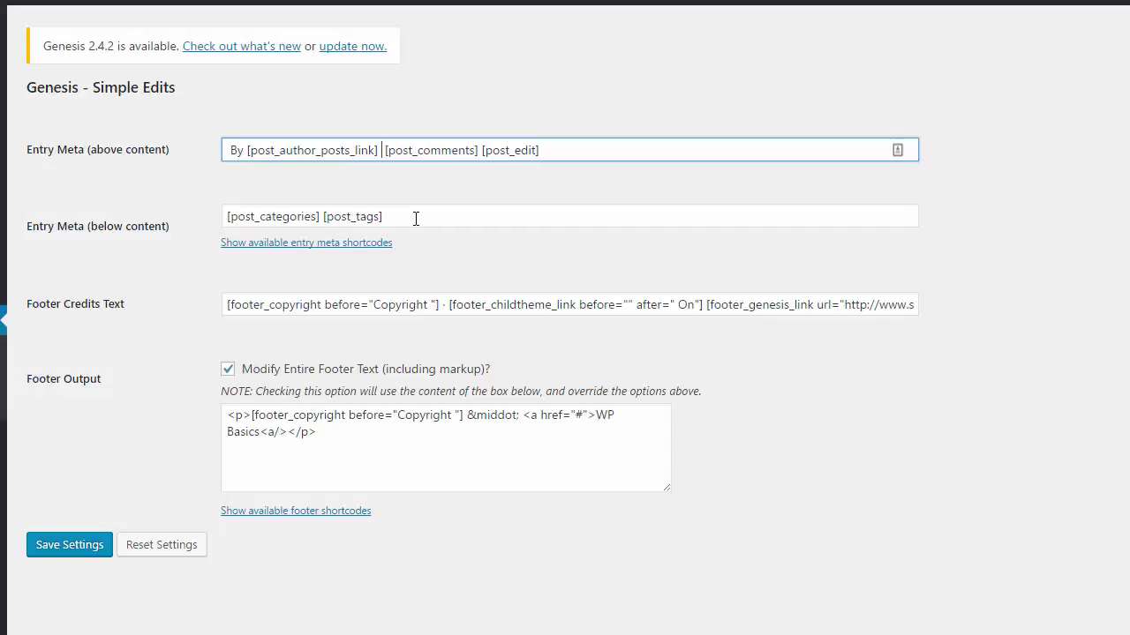
{"action": "key", "text": "ctrl+v"}
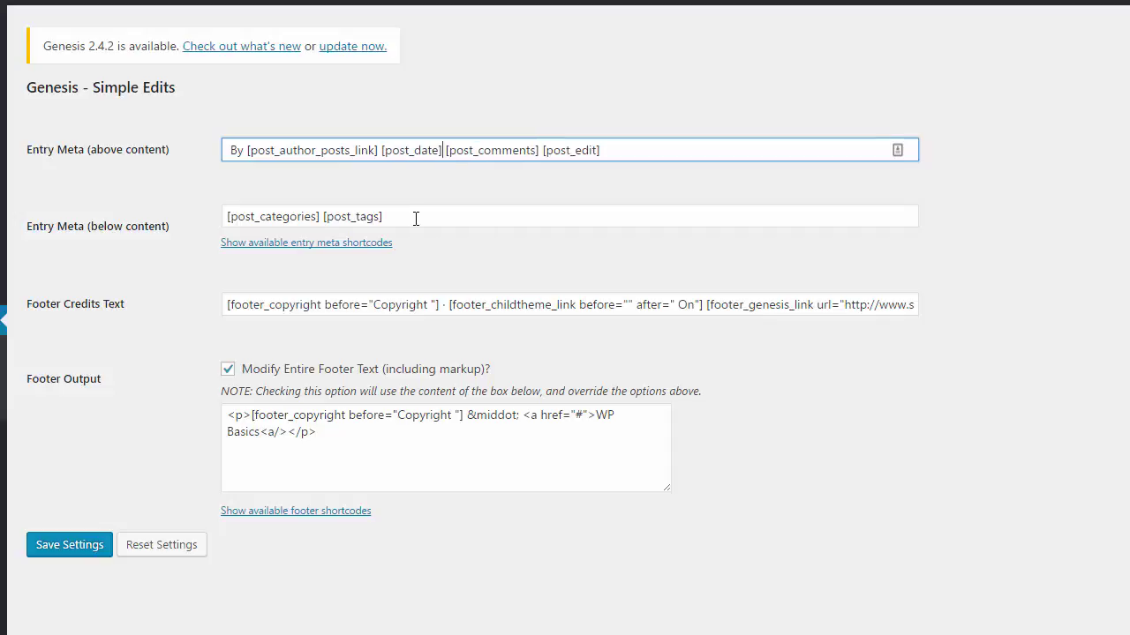
{"action": "left_click", "coordinate": [86, 548]}
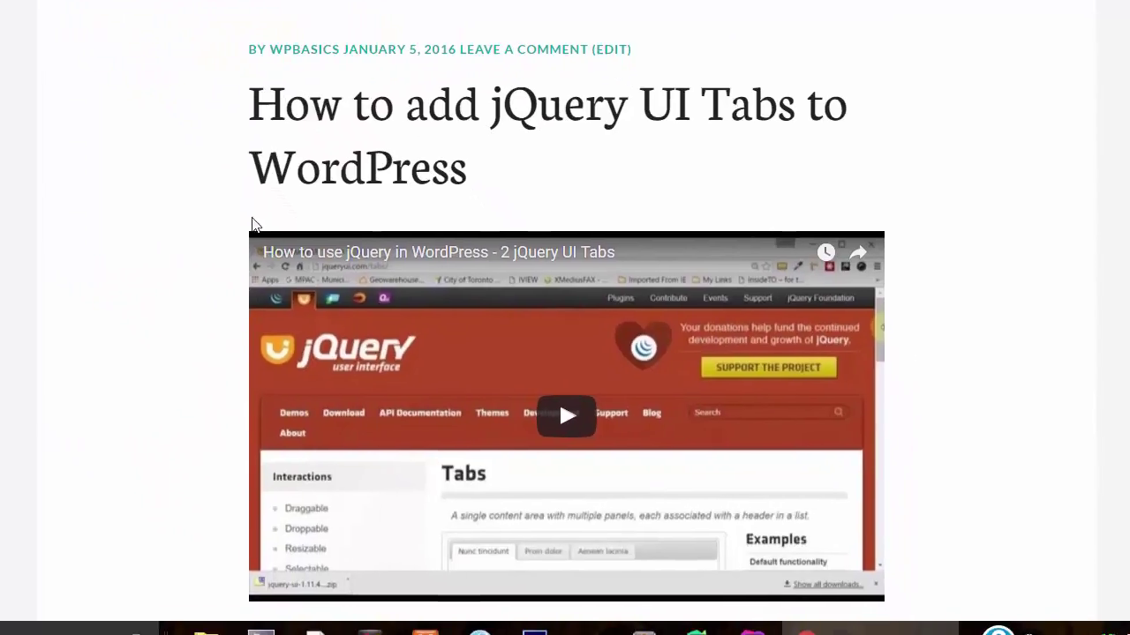
Examine the jQuery UI Tabs post on the live site down to the entry meta below its content
{"action": "scroll", "coordinate": [151, 300], "scroll_direction": "down", "scroll_amount": 20}
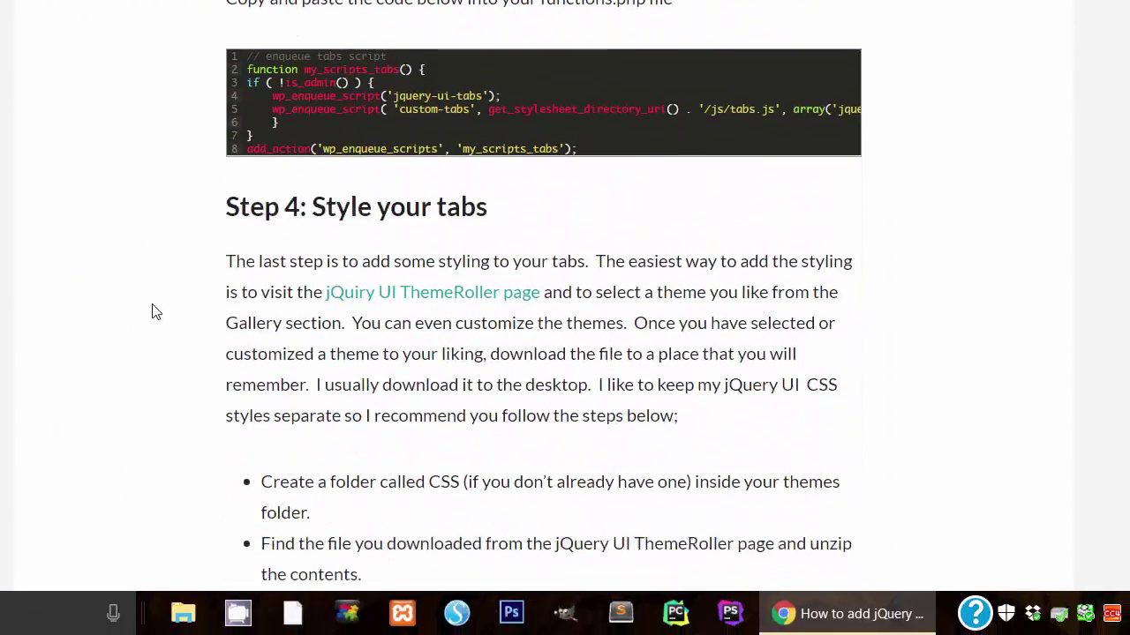
{"action": "scroll", "coordinate": [151, 312], "scroll_direction": "down", "scroll_amount": 20}
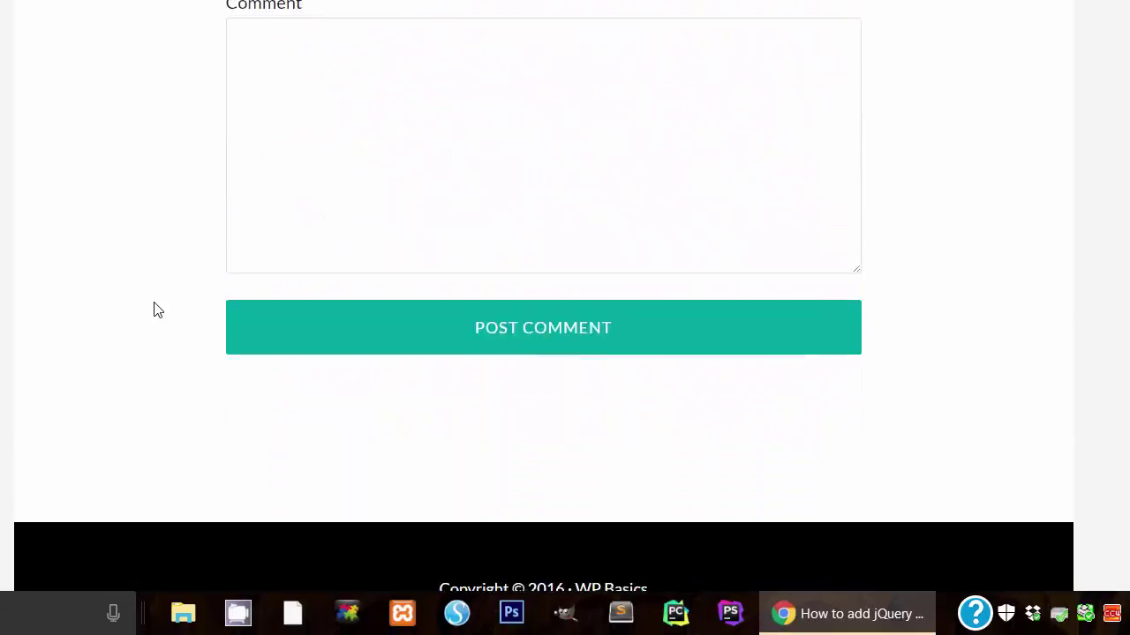
{"action": "scroll", "coordinate": [154, 310], "scroll_direction": "up", "scroll_amount": 5}
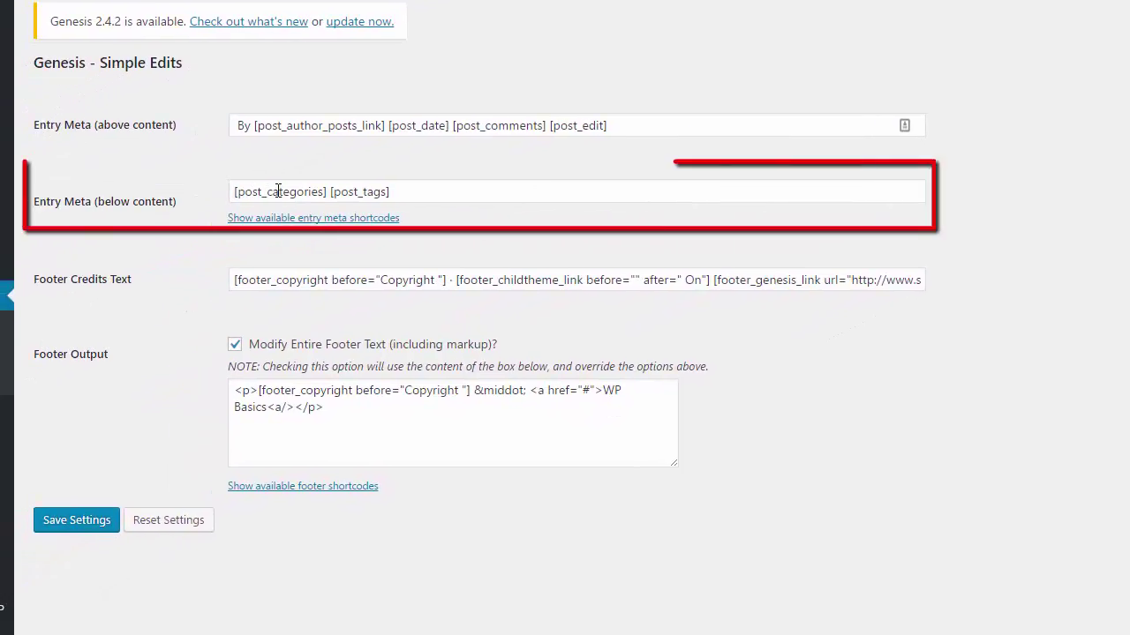
Clear the Entry Meta (below content) field of its category and tag shortcodes and save the settings
{"action": "left_click_drag", "start_coordinate": [391, 191], "coordinate": [159, 187]}
{"action": "key", "text": "BackSpace"}
{"action": "left_click", "coordinate": [93, 520]}
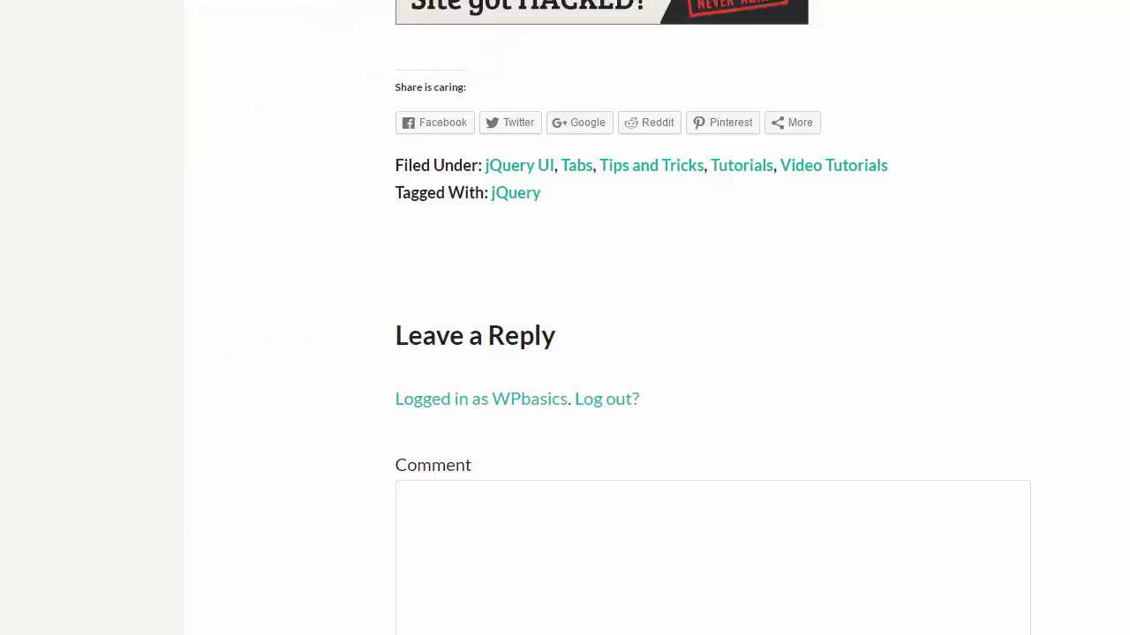
Reload the jQuery UI Tabs post and check the area between the share buttons and the reply form
{"action": "key", "text": "F5"}
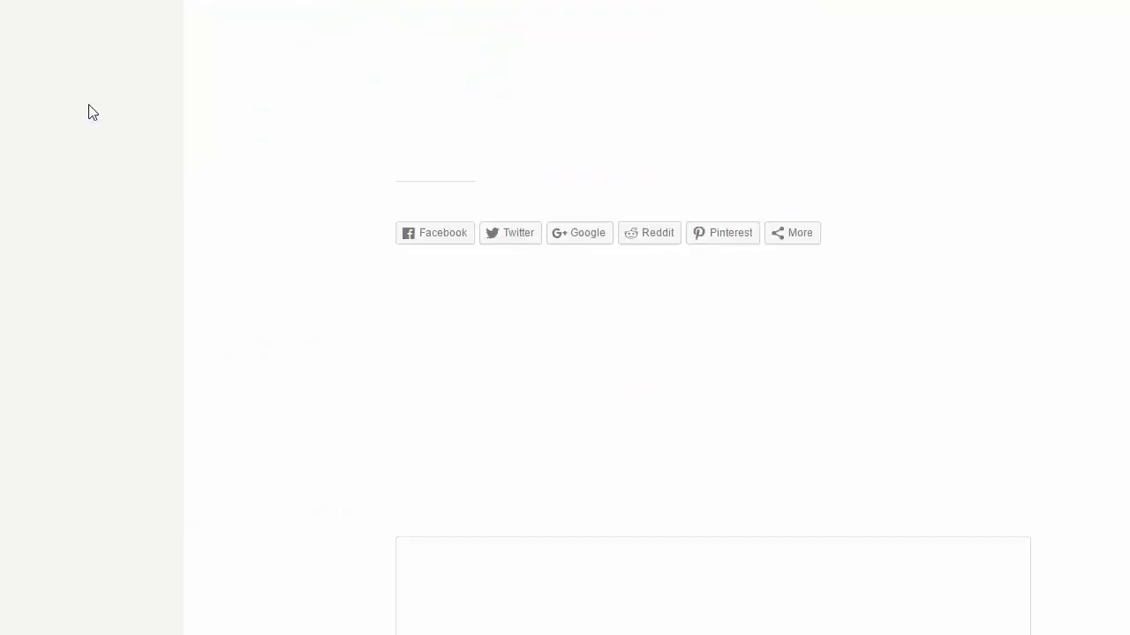
{"action": "scroll", "coordinate": [247, 285], "scroll_direction": "up", "scroll_amount": 2}
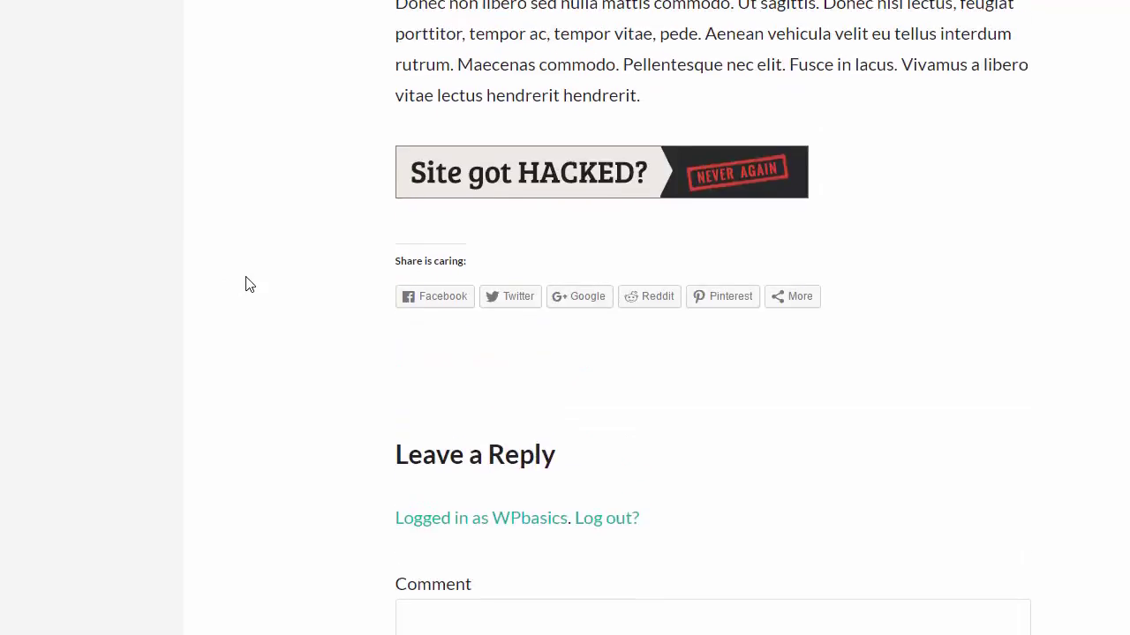
{"action": "scroll", "coordinate": [245, 282], "scroll_direction": "down", "scroll_amount": 1}
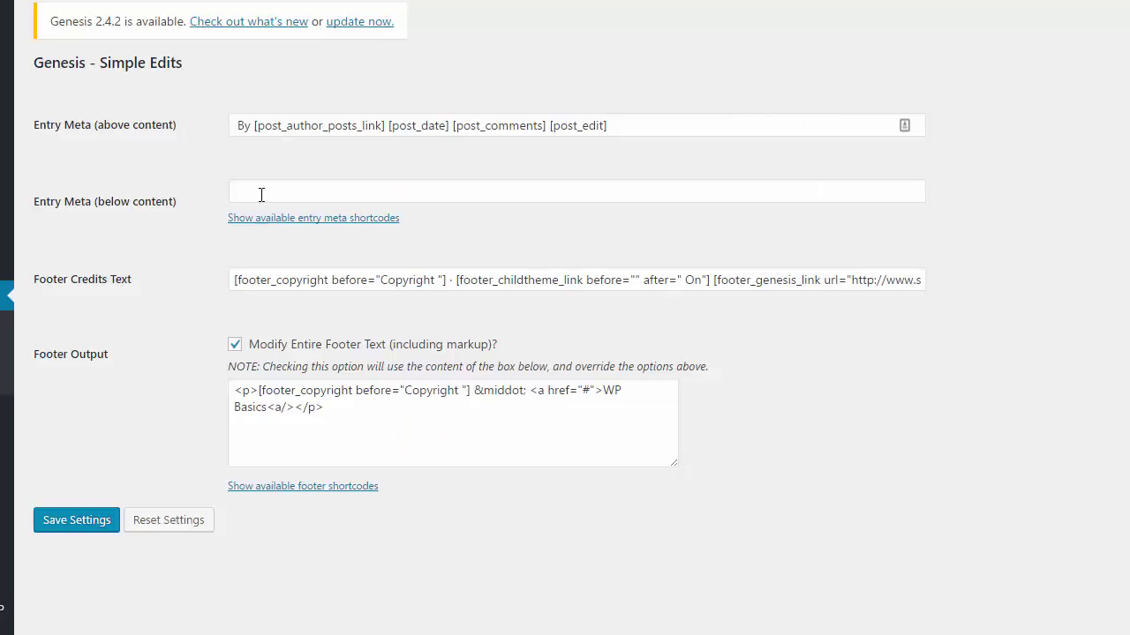
Enter [post_categories] [post_tags] in Entry Meta (below content) again and save the settings
{"action": "left_click", "coordinate": [261, 194]}
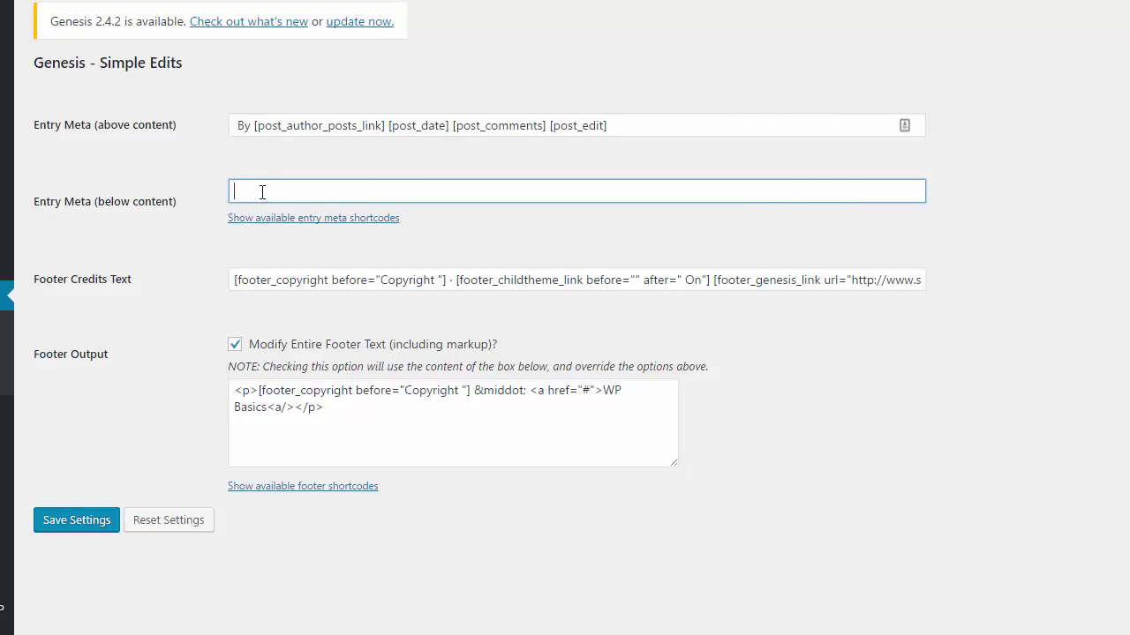
{"action": "type", "text": "[post_categories] [post_tags]"}
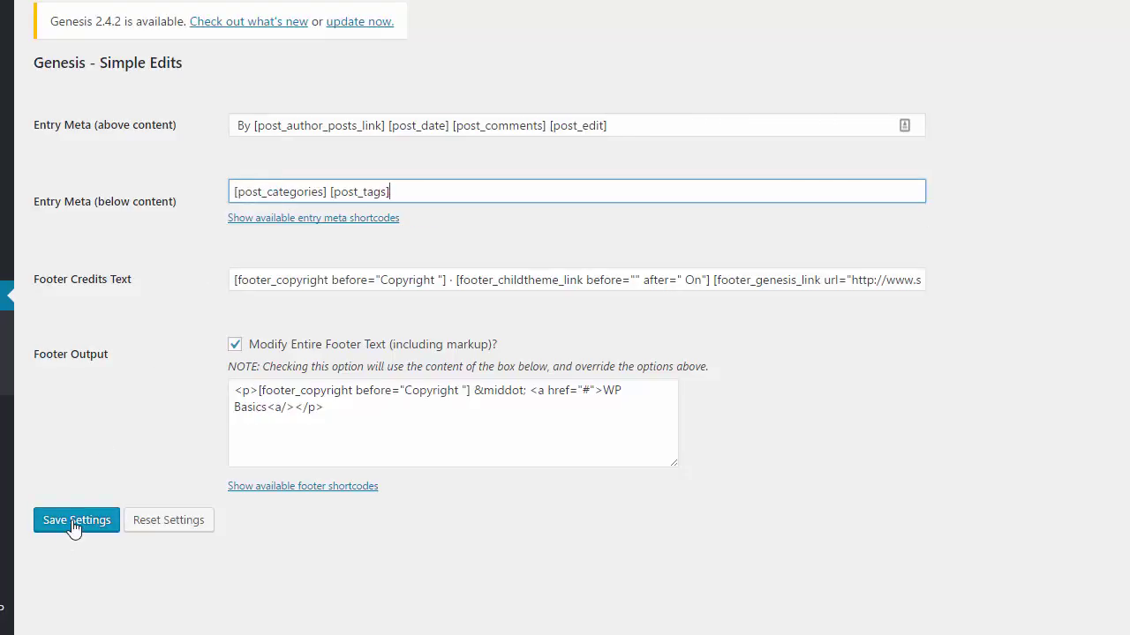
{"action": "left_click", "coordinate": [74, 520]}
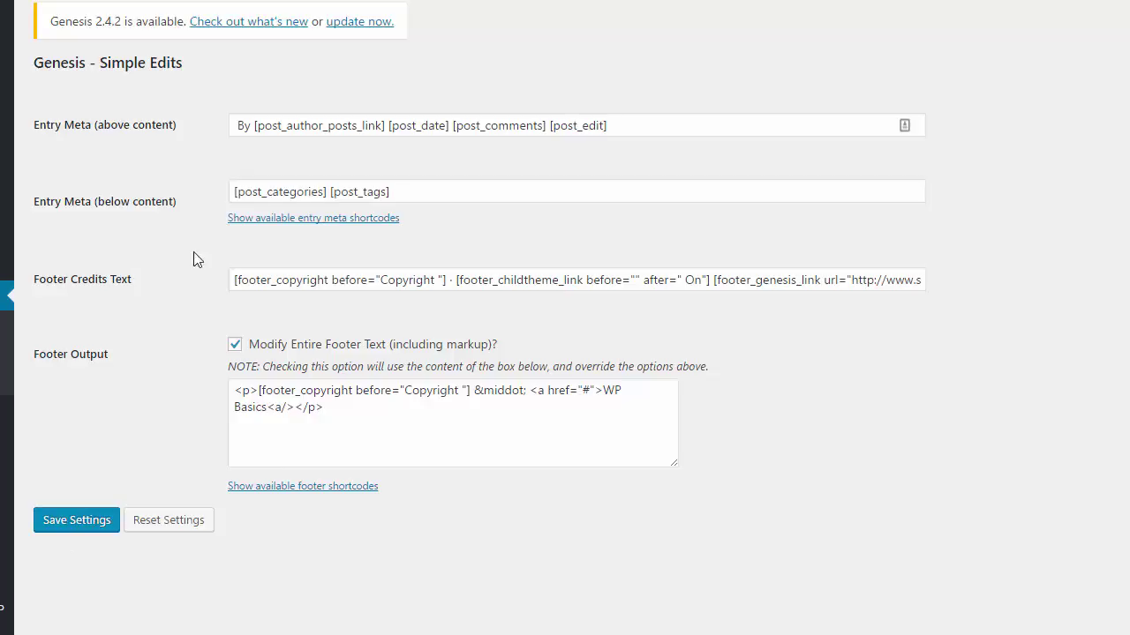
Open the list of available entry meta shortcodes
{"action": "left_click", "coordinate": [298, 219]}
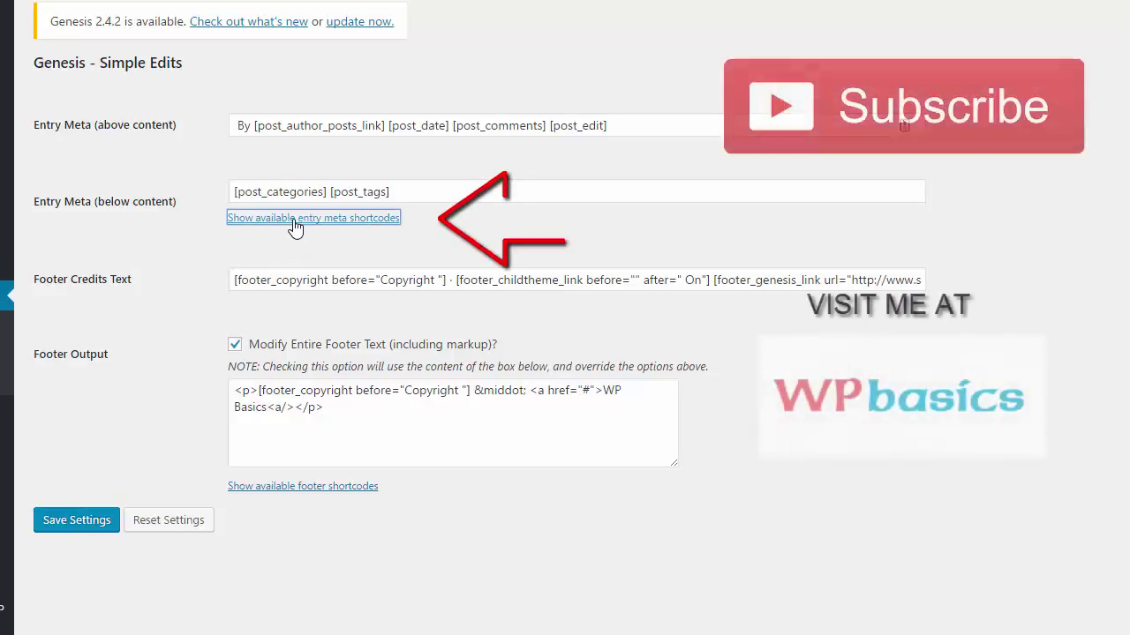